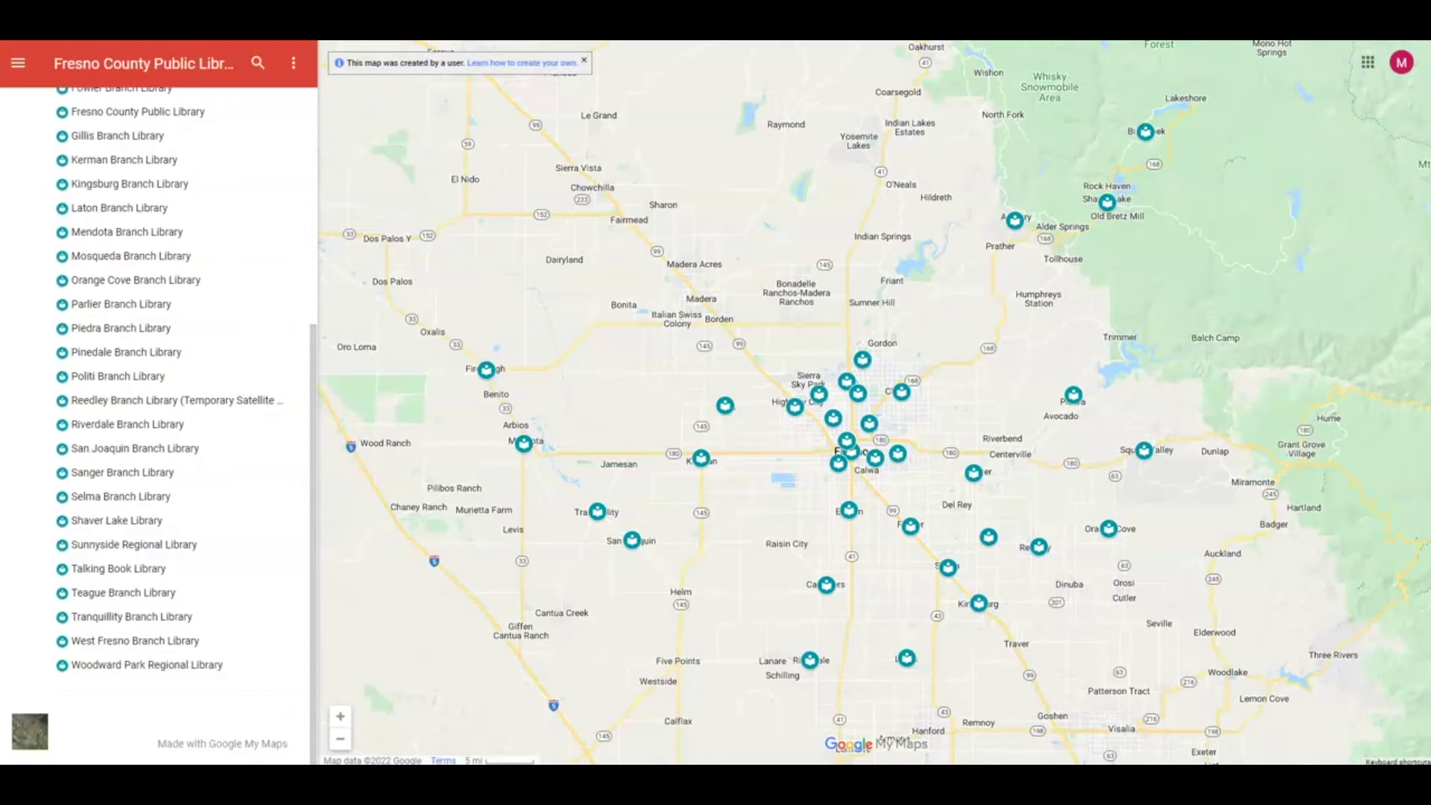
scroll(95, 147, "up", 5)
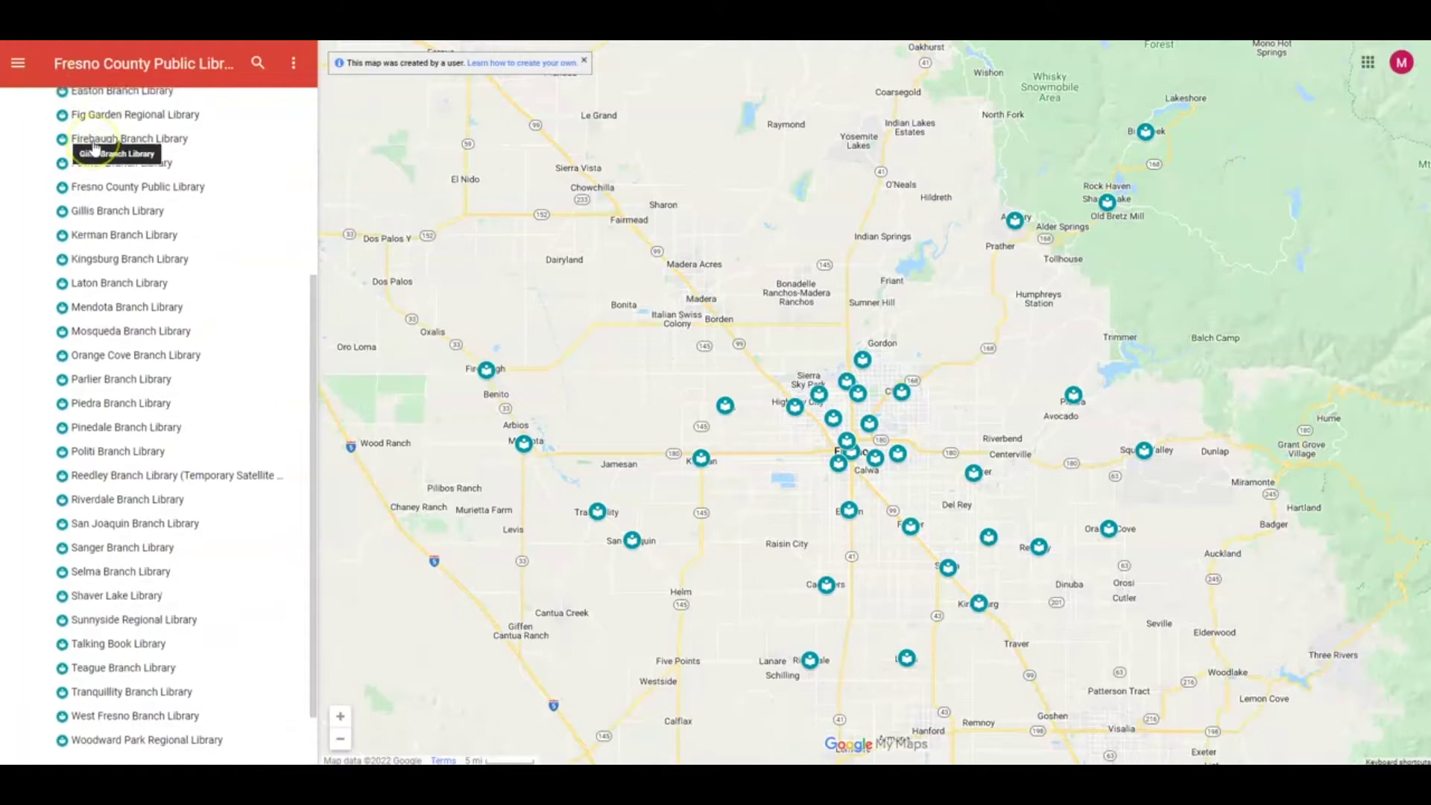
scroll(94, 147, "up", 1)
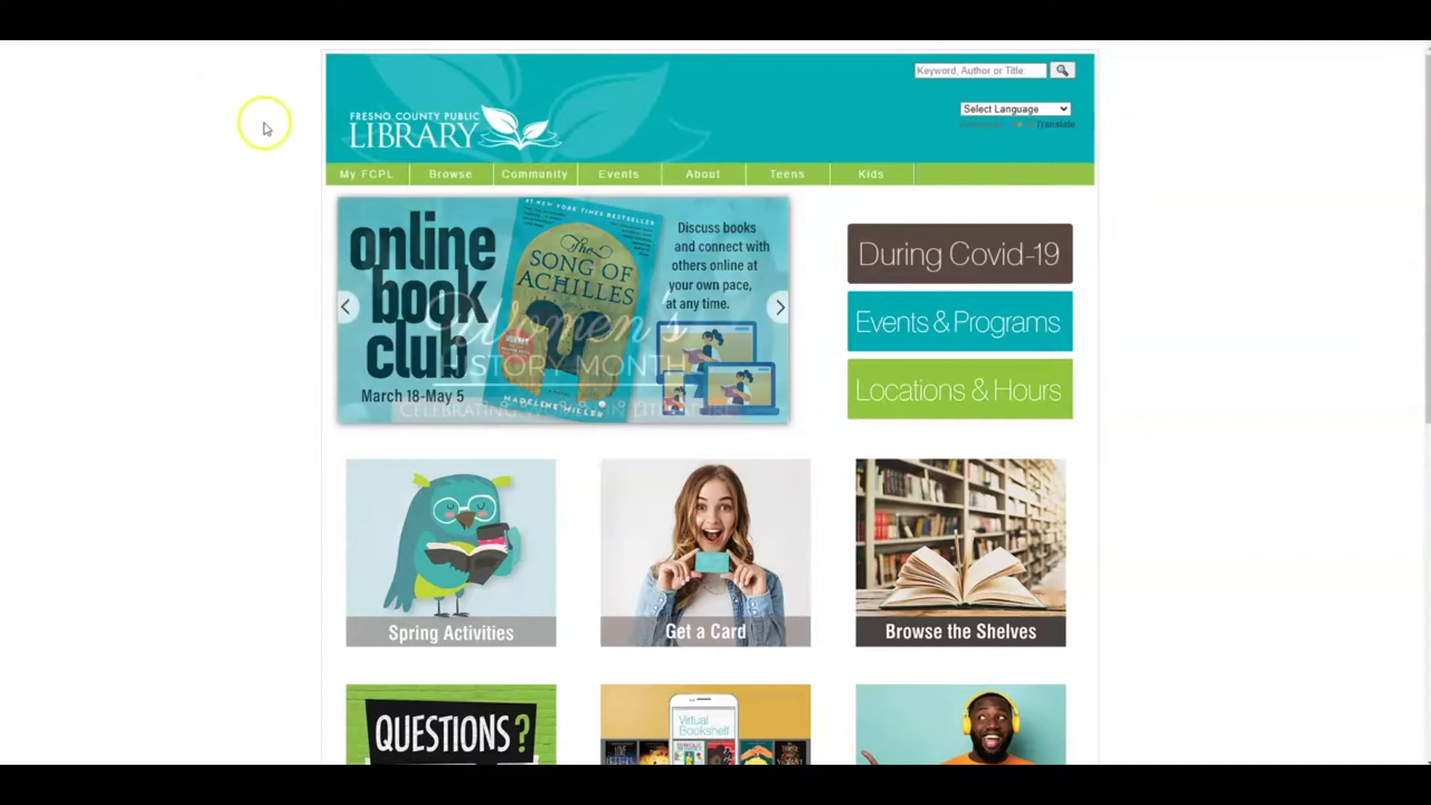
Open Ancestry Library Edition from the Fresno County library's online resources and begin a record search.
mouse_move(451, 177)
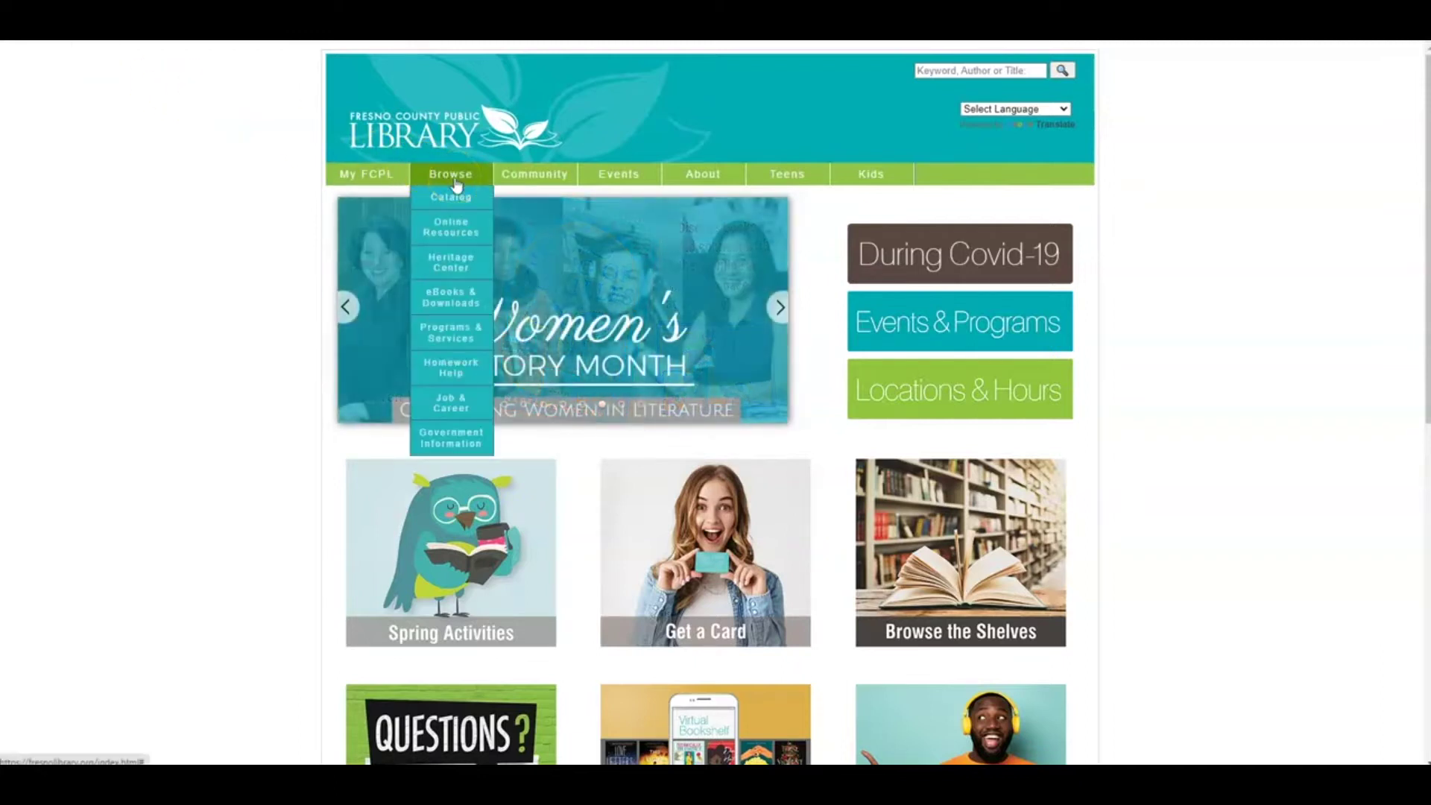
left_click(455, 222)
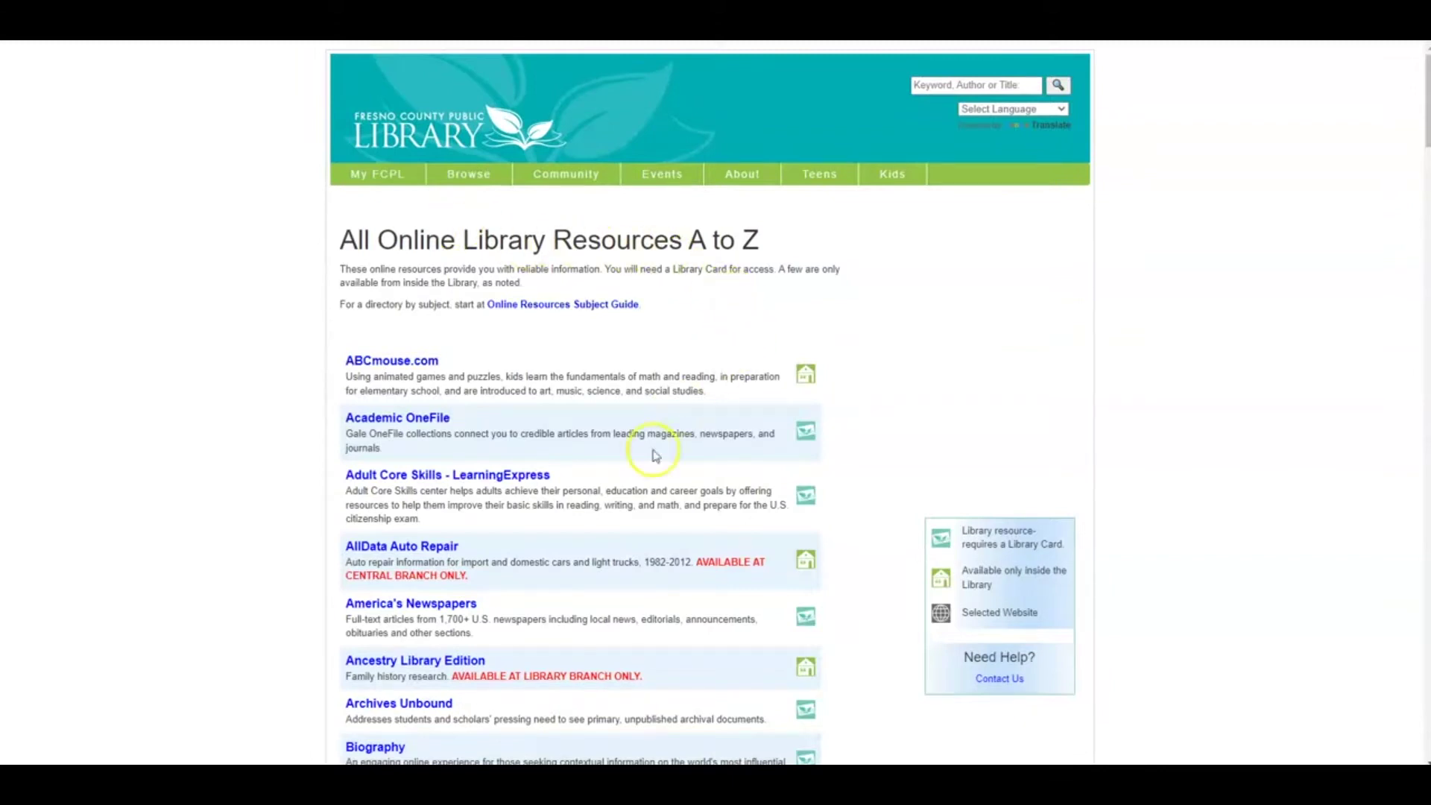
left_click(438, 661)
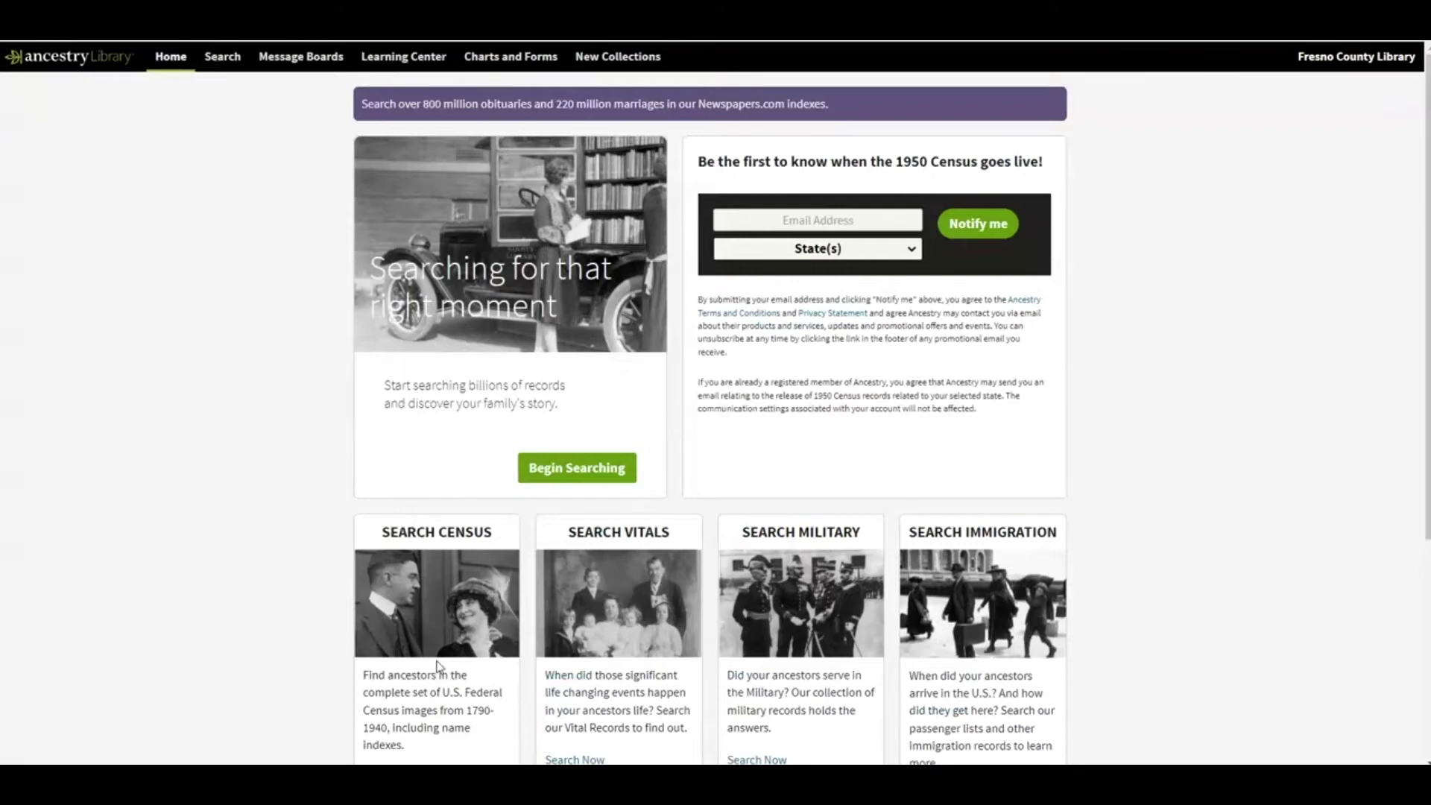
left_click(597, 470)
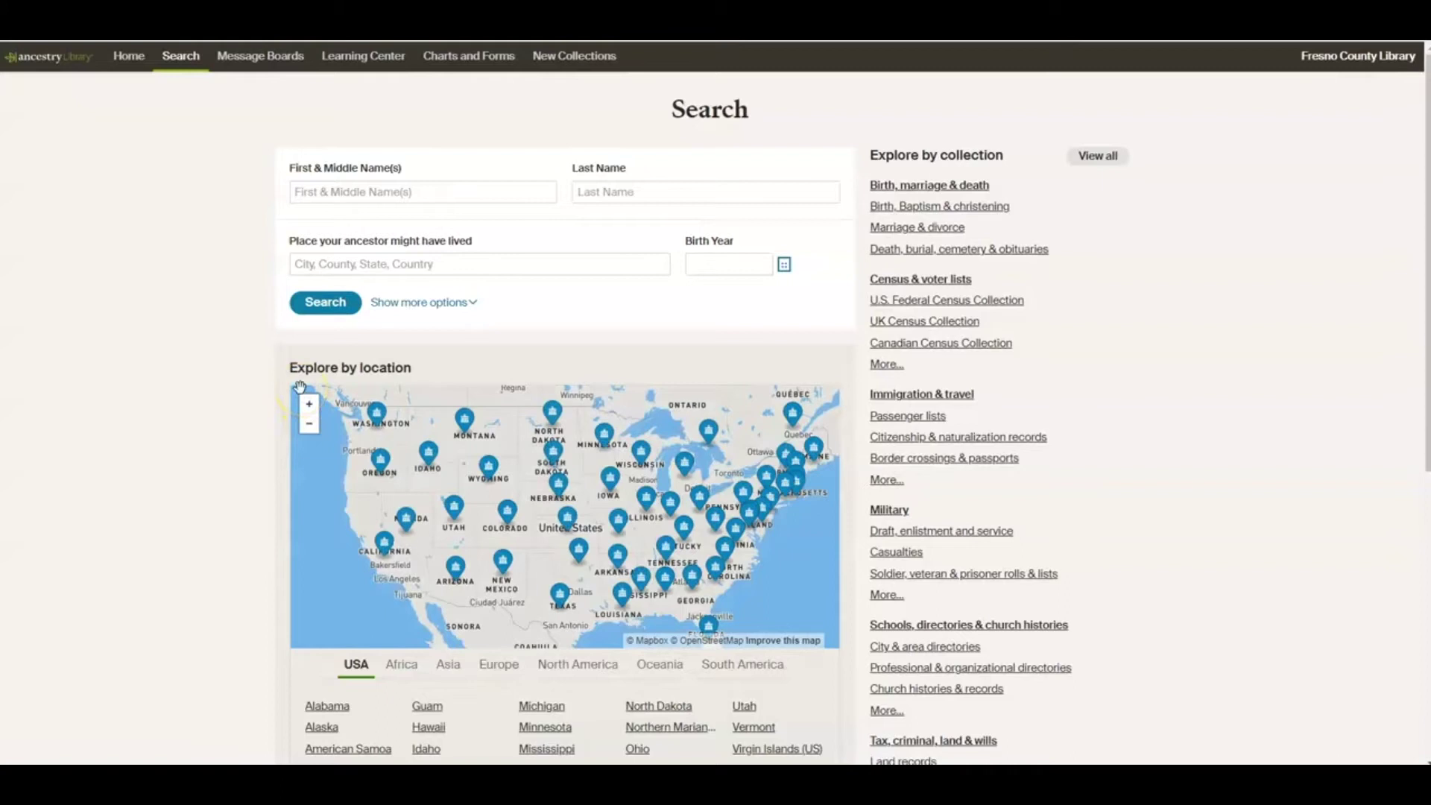
Search for Samuel Clemens with the place Missouri, USA and birth year 1835, showing more search options.
left_click(343, 193)
left_click(401, 306)
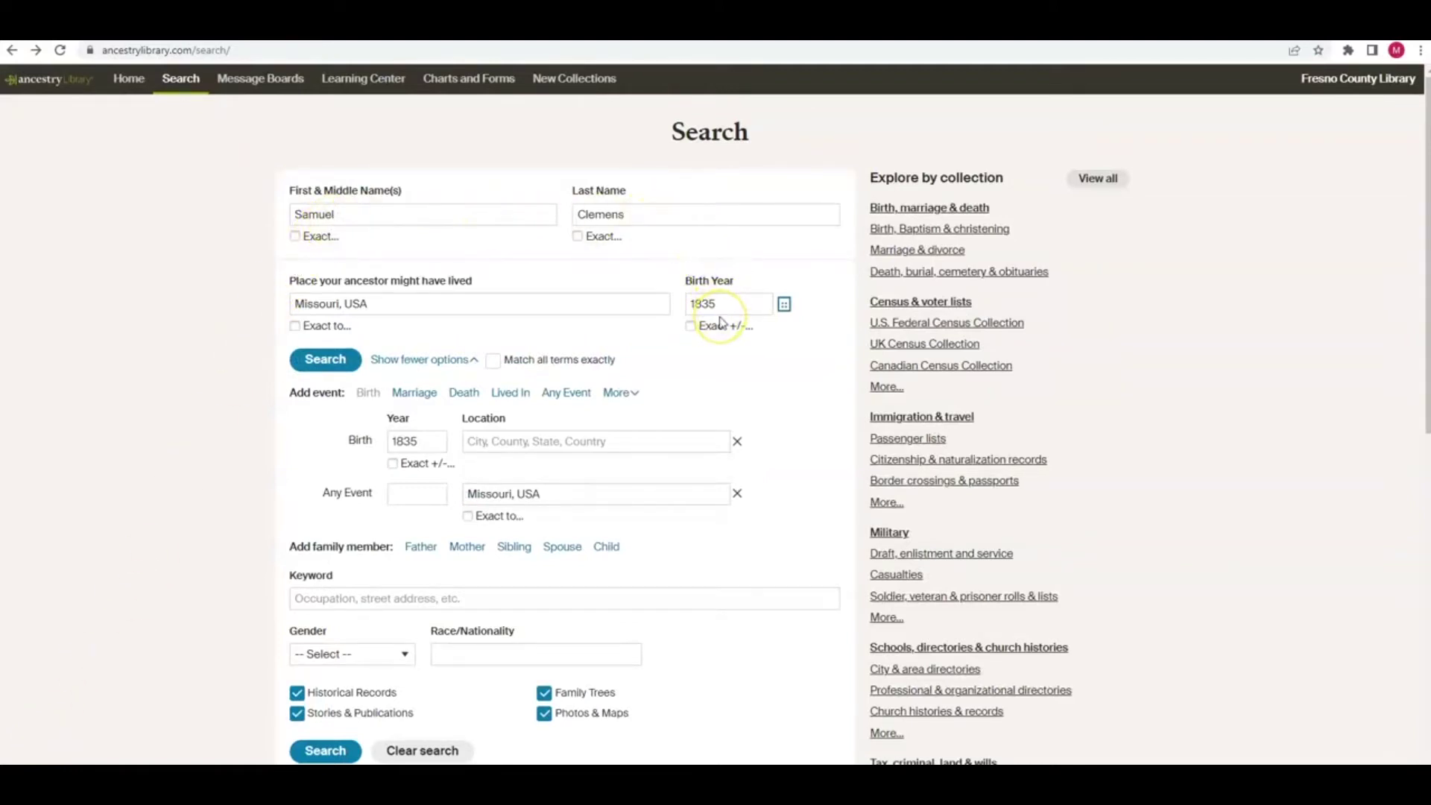
left_click(328, 363)
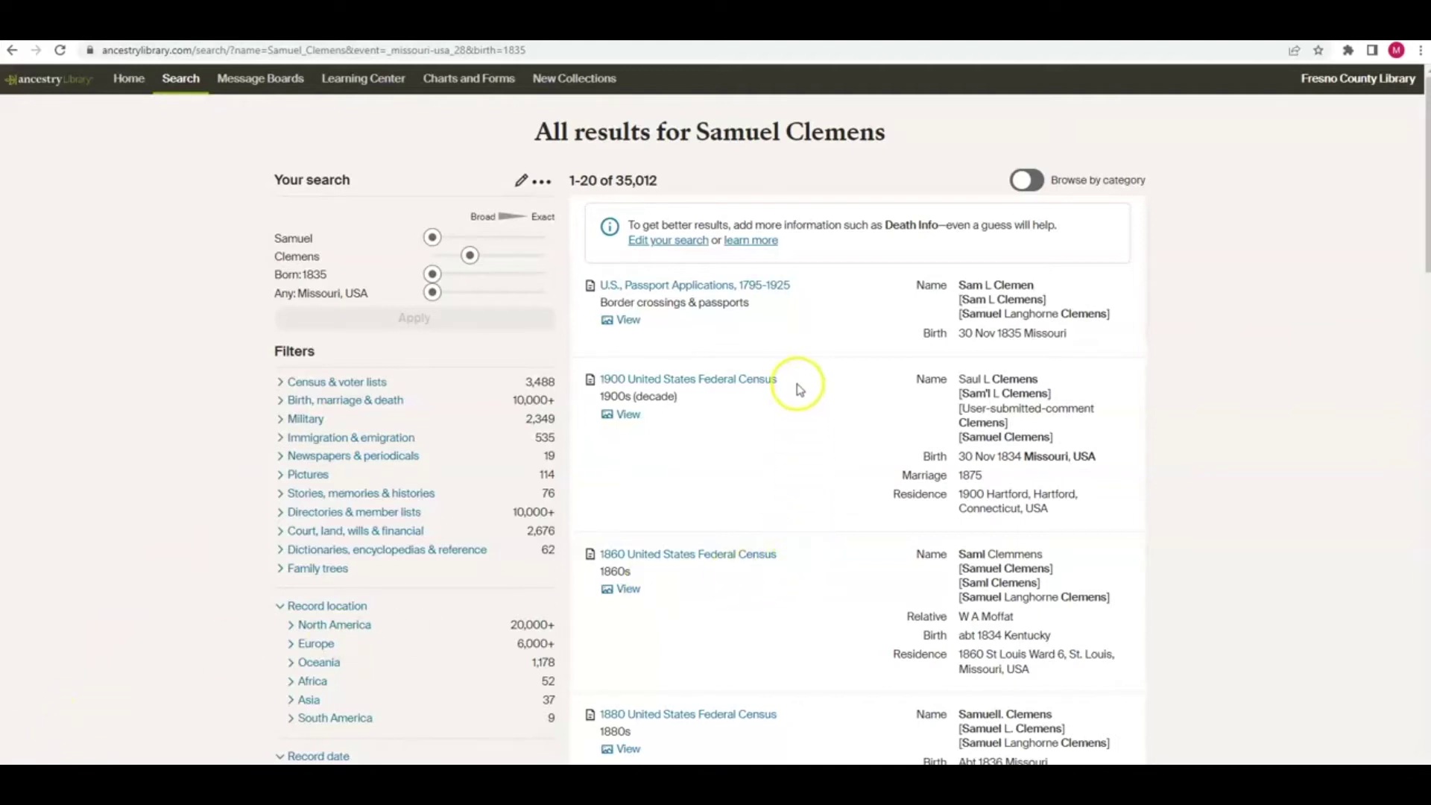
Open the 1900 United States Federal Census record for Clemens and review its details and household members.
mouse_move(702, 389)
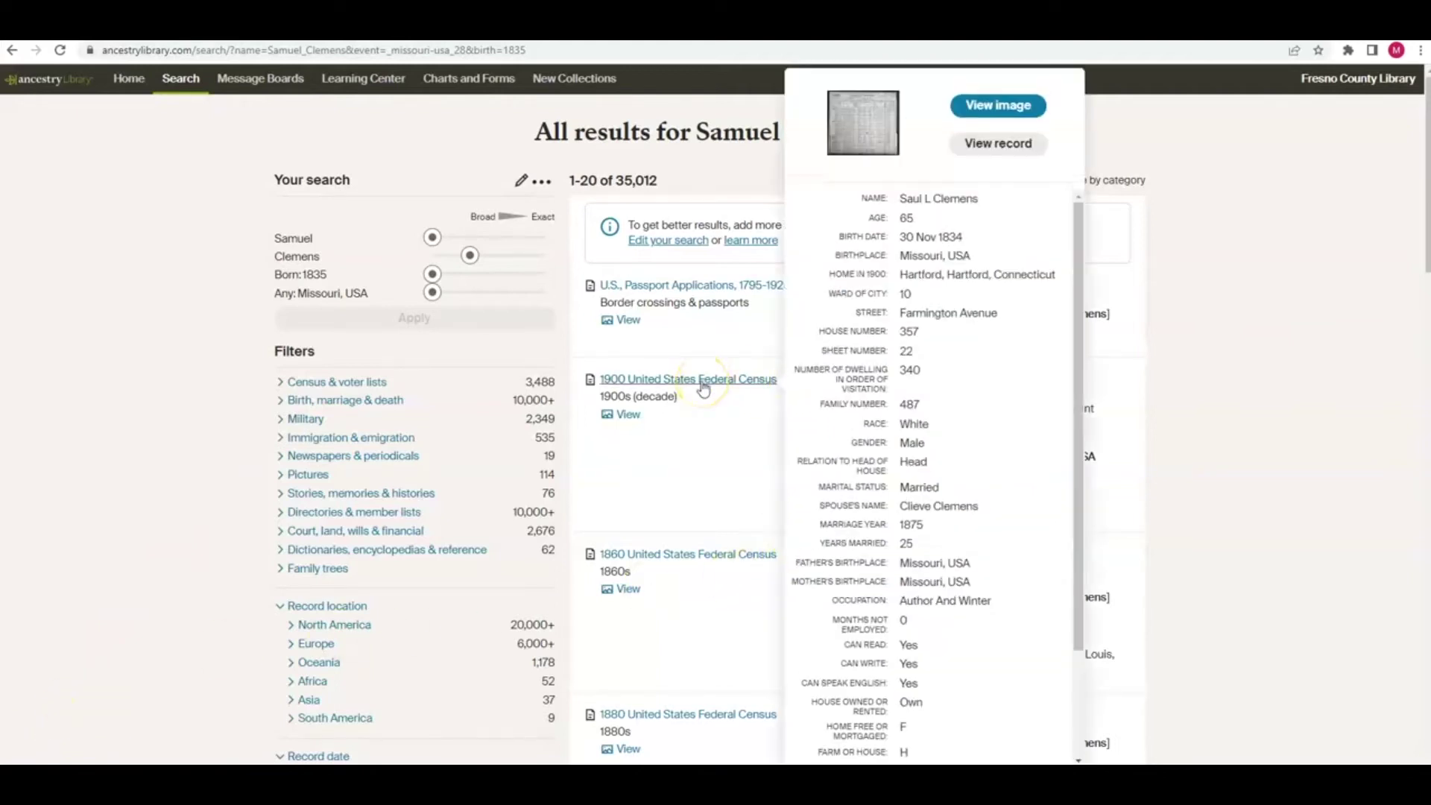
left_click(702, 388)
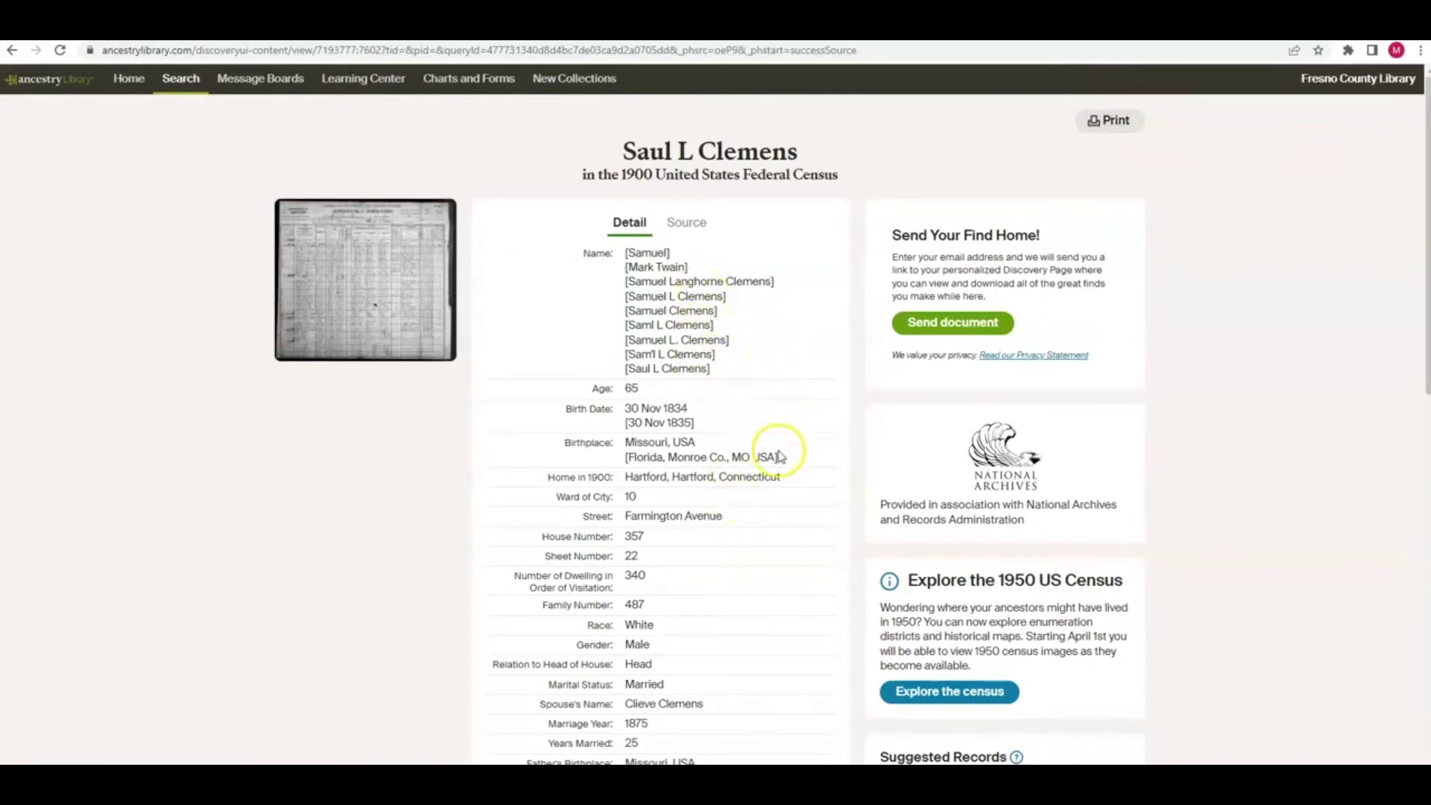
scroll(767, 555, "down", 2)
scroll(768, 555, "down", 6)
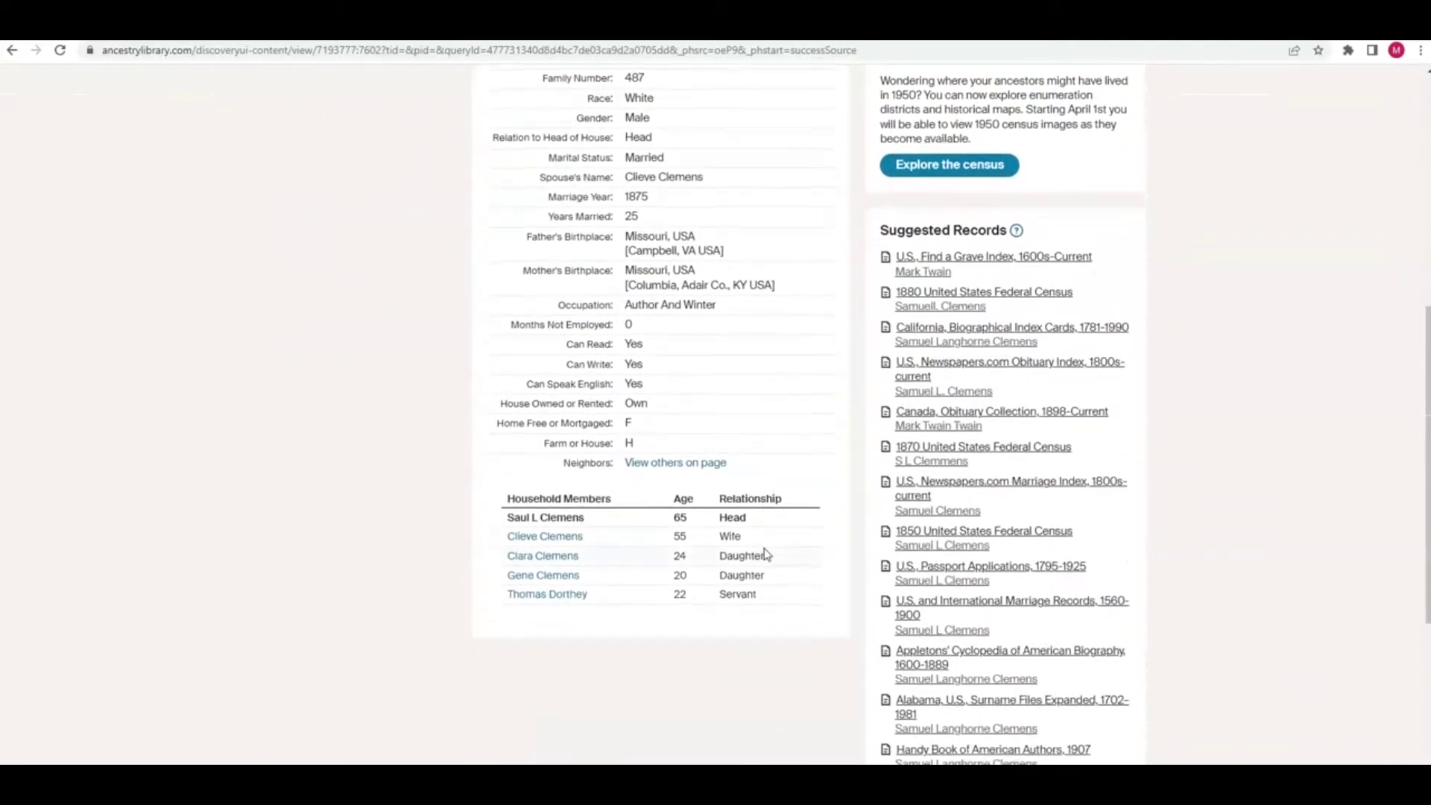
scroll(765, 554, "down", 2)
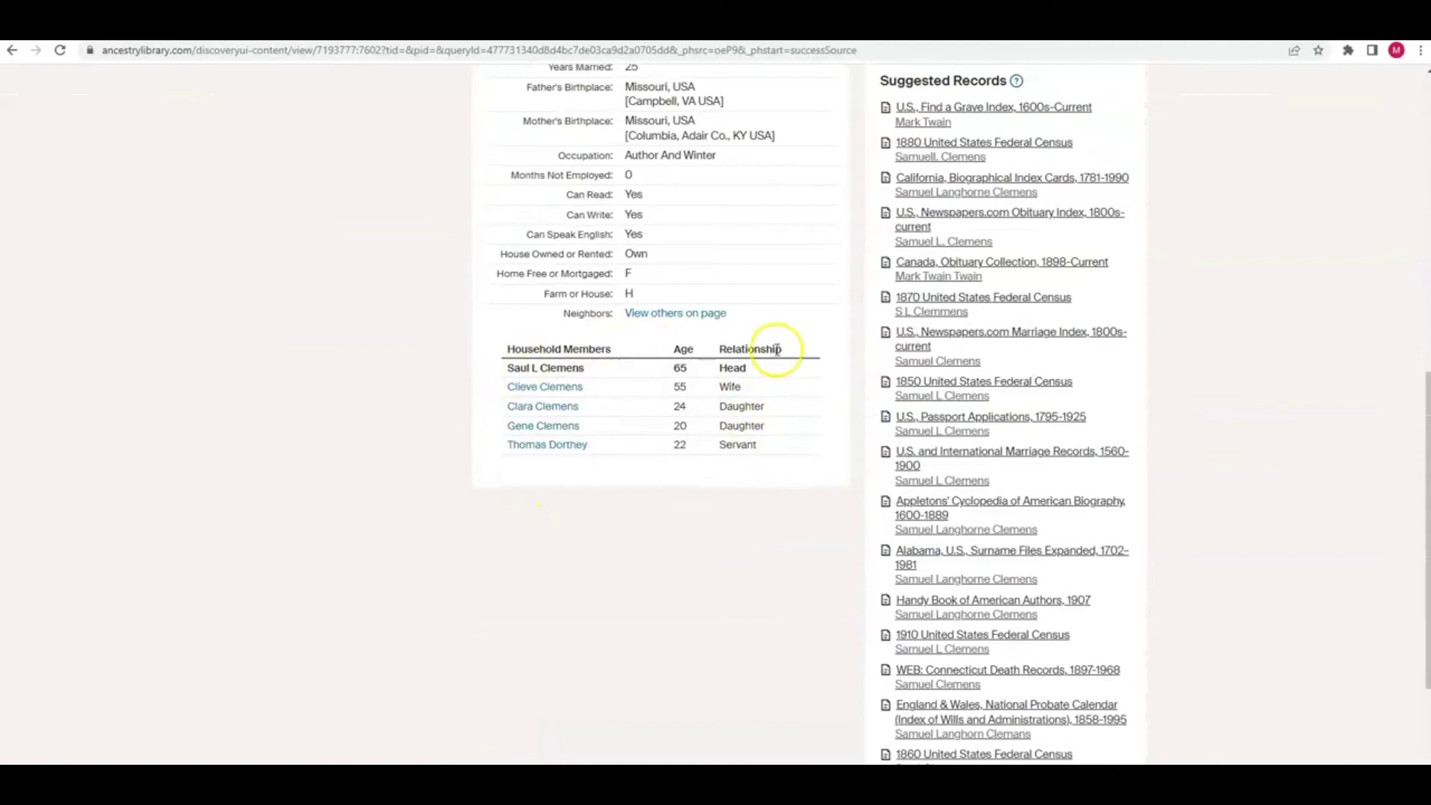
scroll(786, 475, "up", 4)
scroll(789, 477, "up", 5)
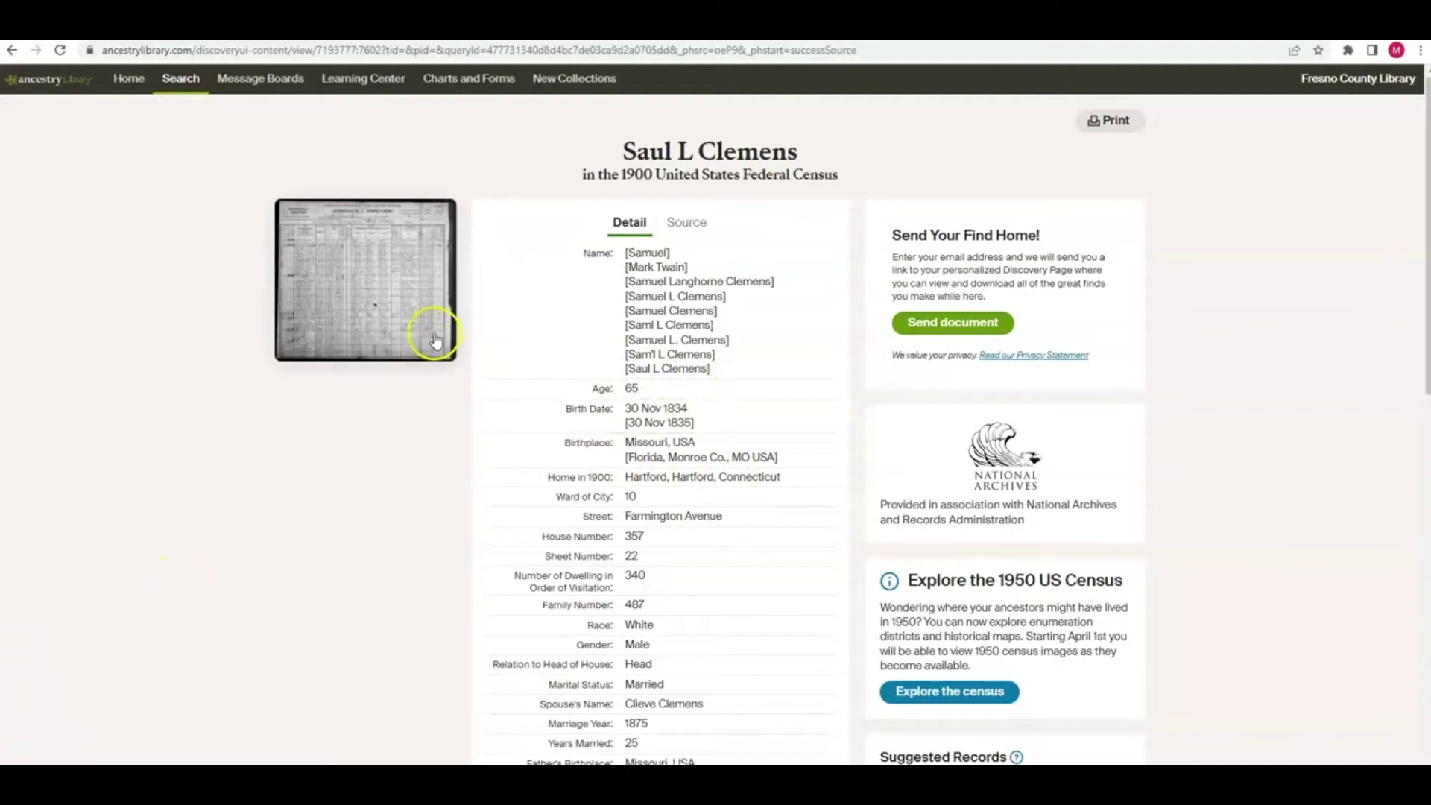
Open the scanned census page from the record and enlarge it around the Clemens household entry on line 39.
left_click(399, 320)
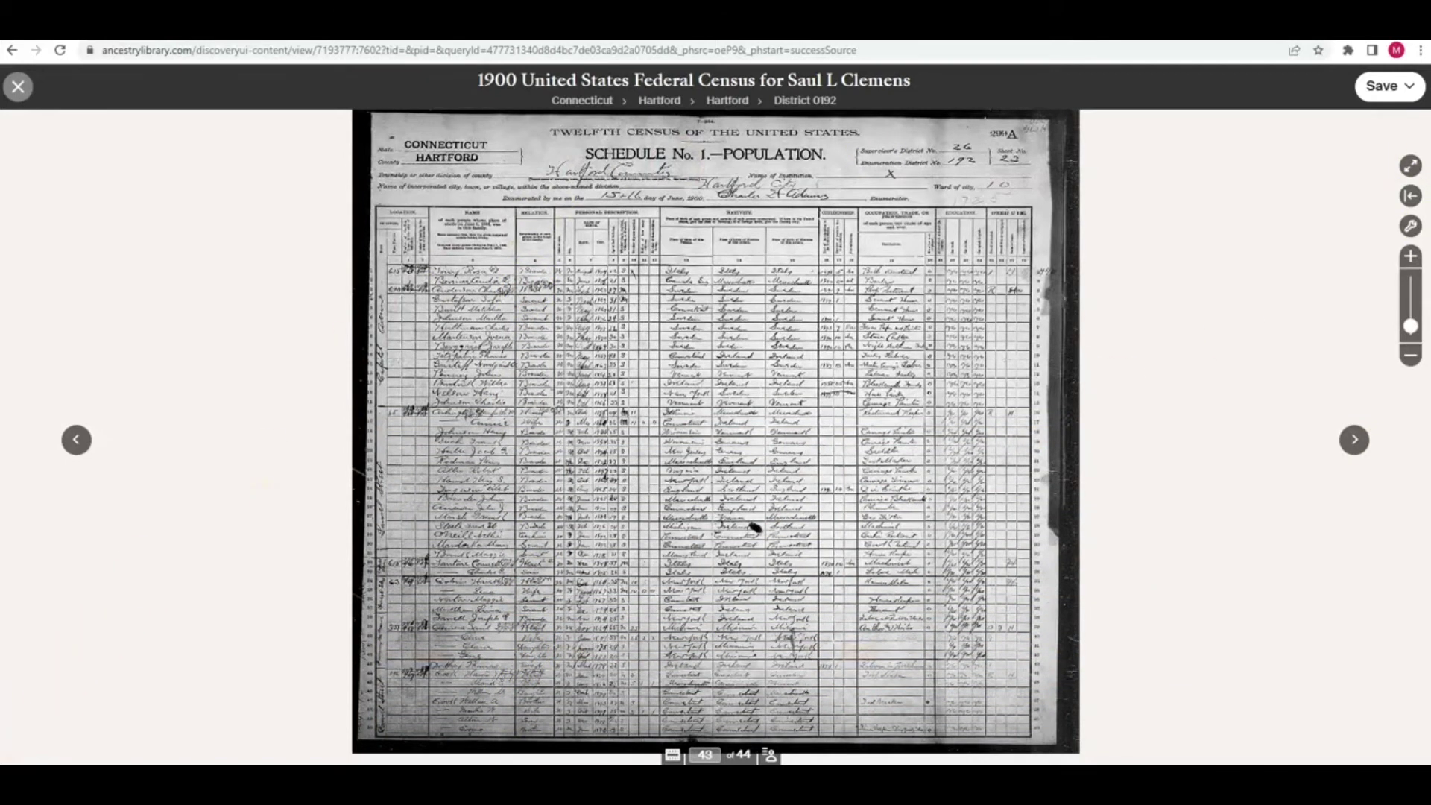
left_click(1410, 328)
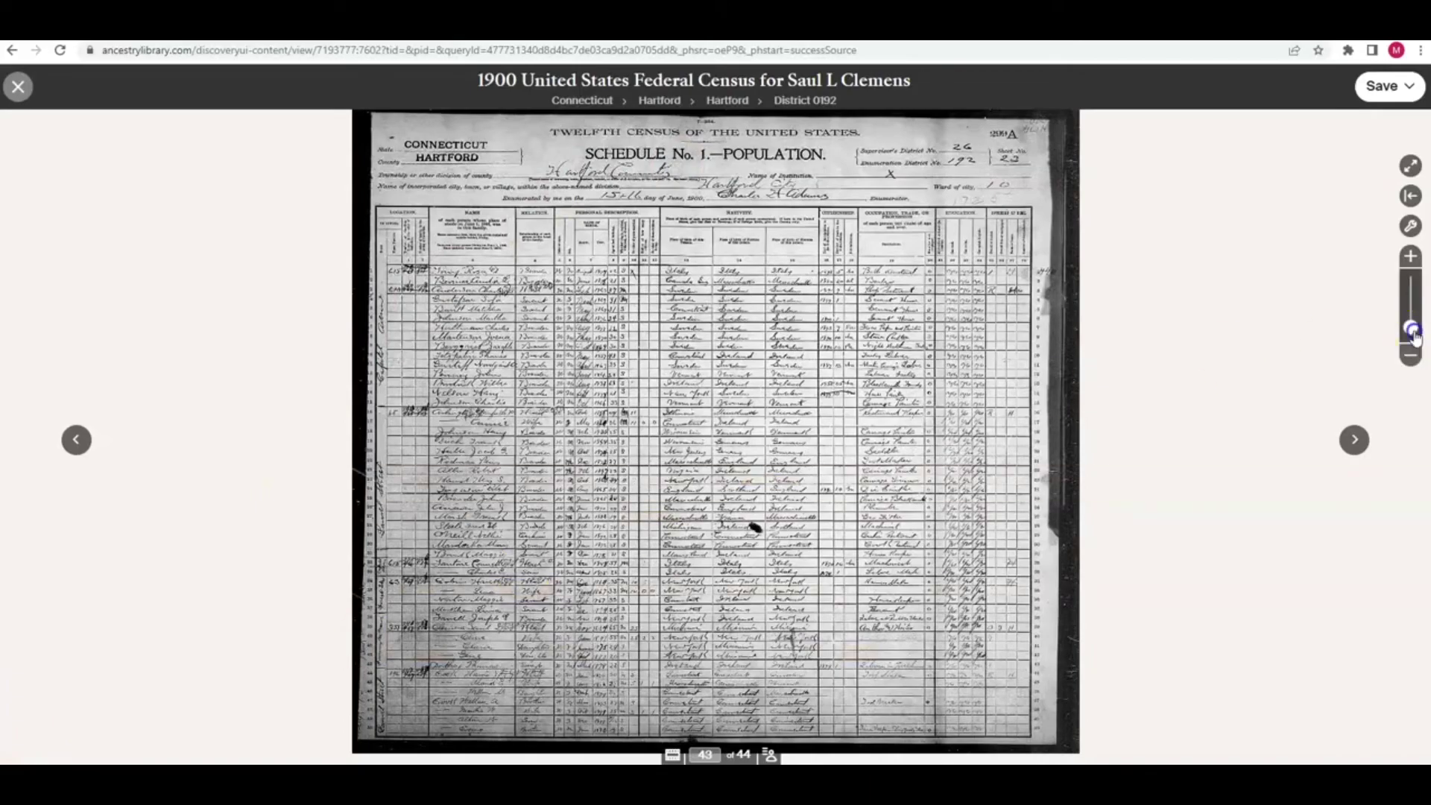
left_click_drag(1410, 332, 1410, 311)
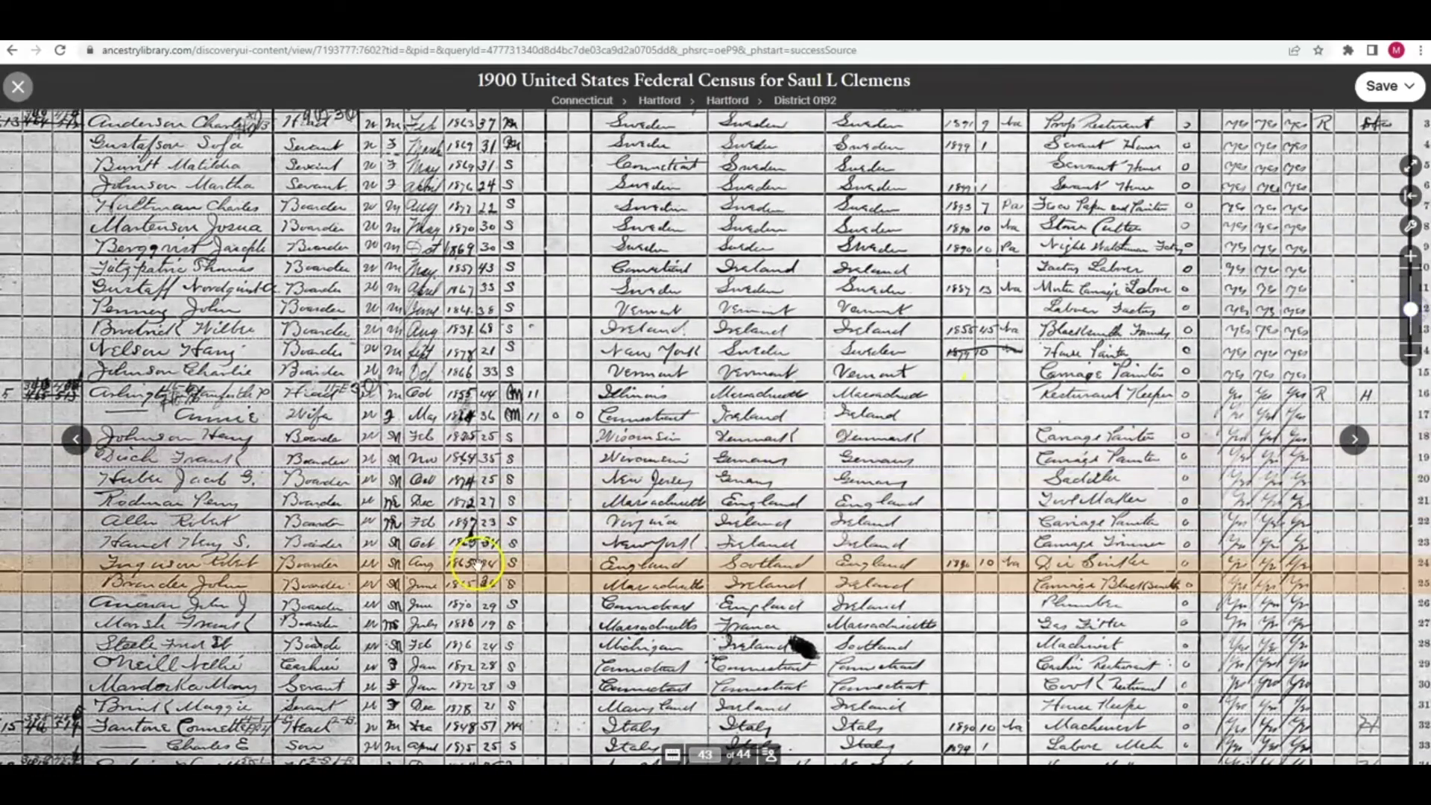
left_click_drag(479, 560, 581, 319)
left_click_drag(536, 585, 611, 473)
left_click_drag(554, 541, 555, 542)
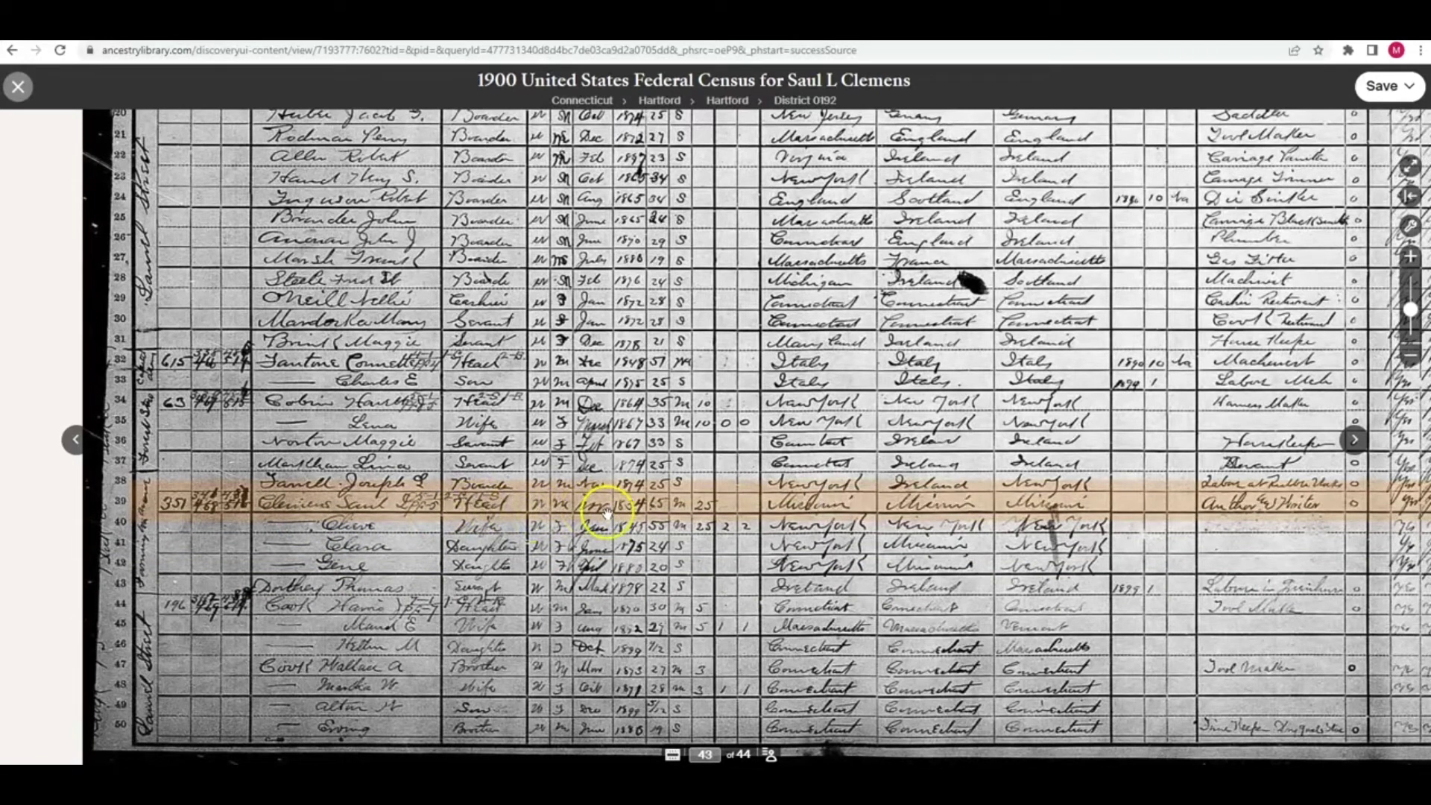
Read line 39 of the census page across the age, marriage, birthplace and occupation columns.
left_click(655, 512)
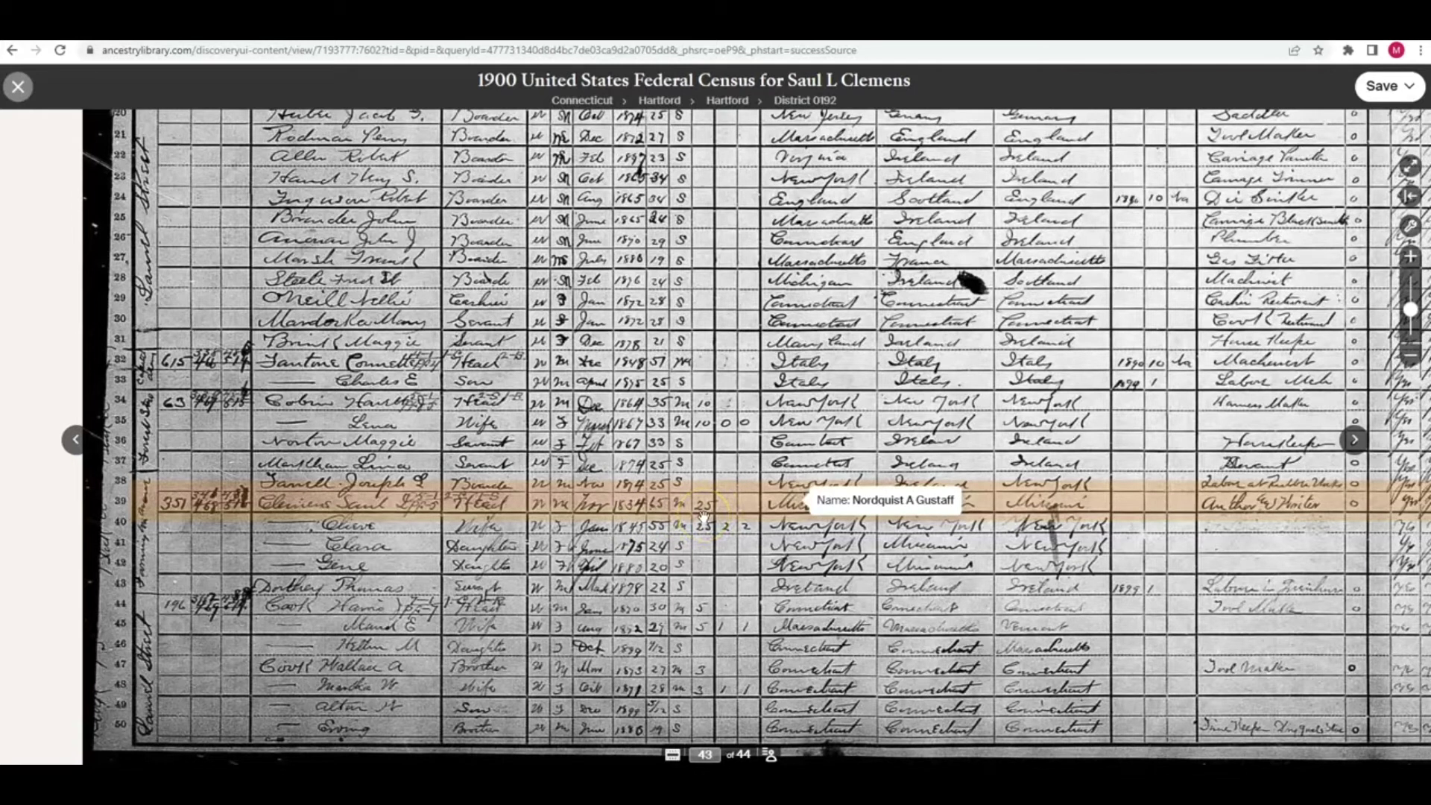
left_click(801, 513)
left_click_drag(801, 513, 584, 504)
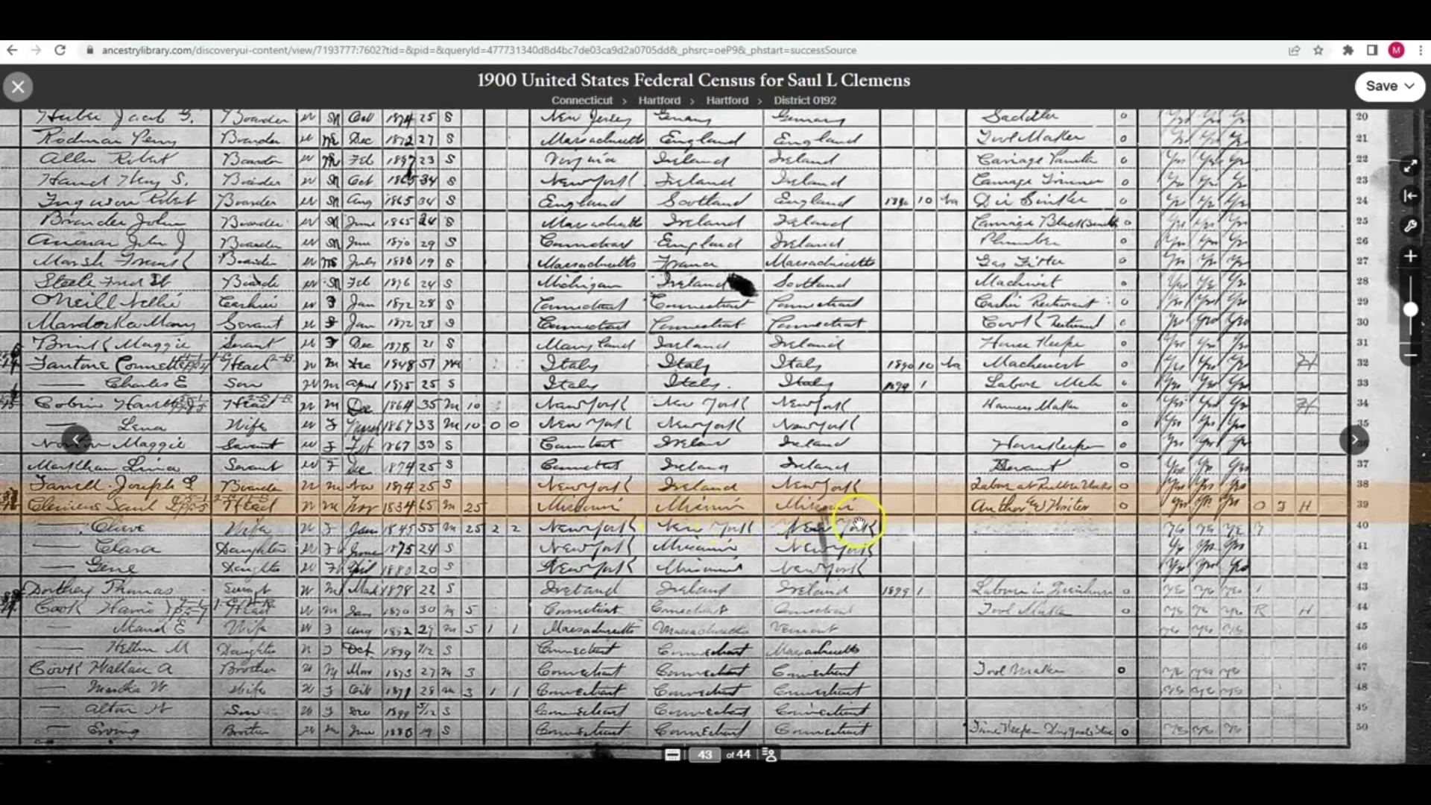
left_click_drag(854, 512, 724, 513)
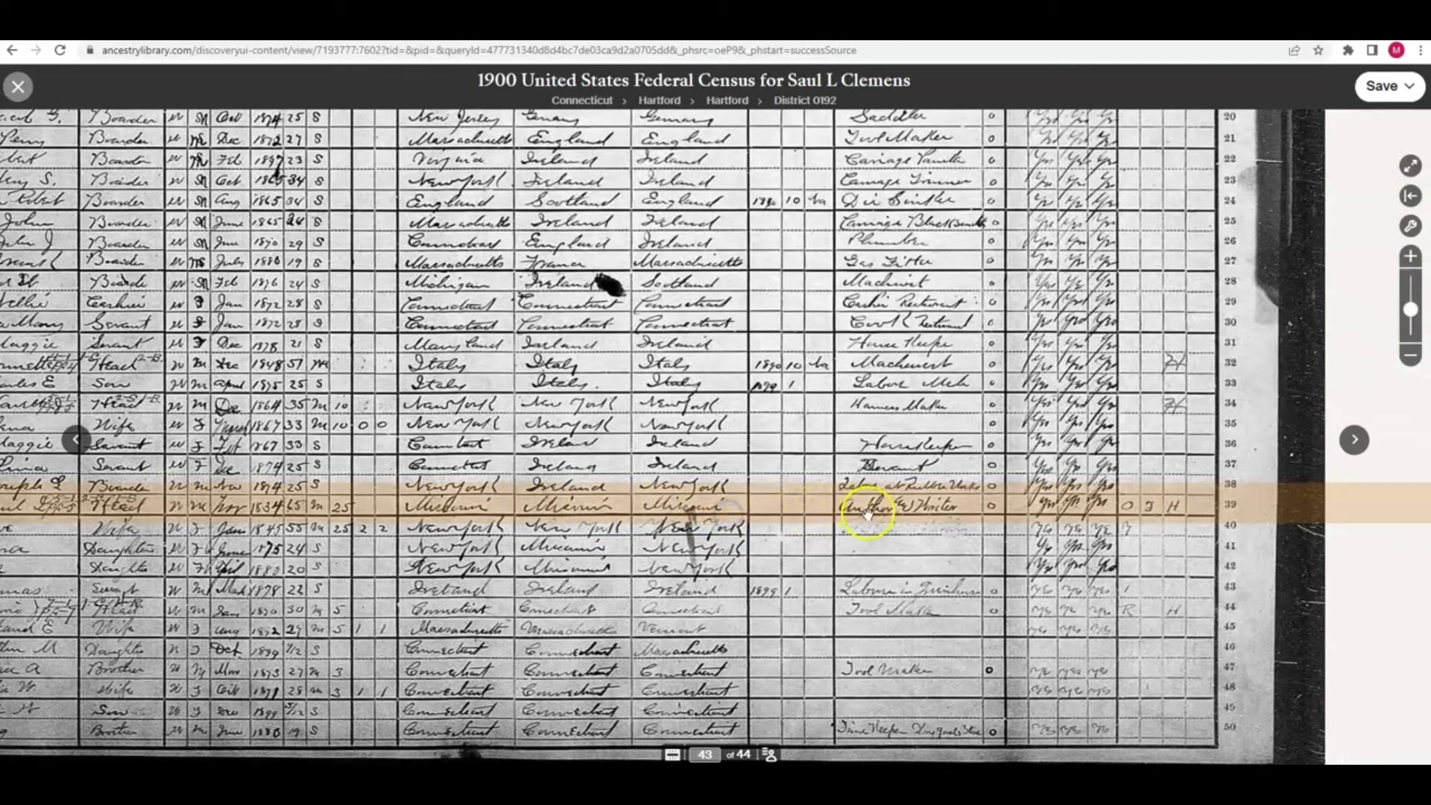
mouse_move(868, 515)
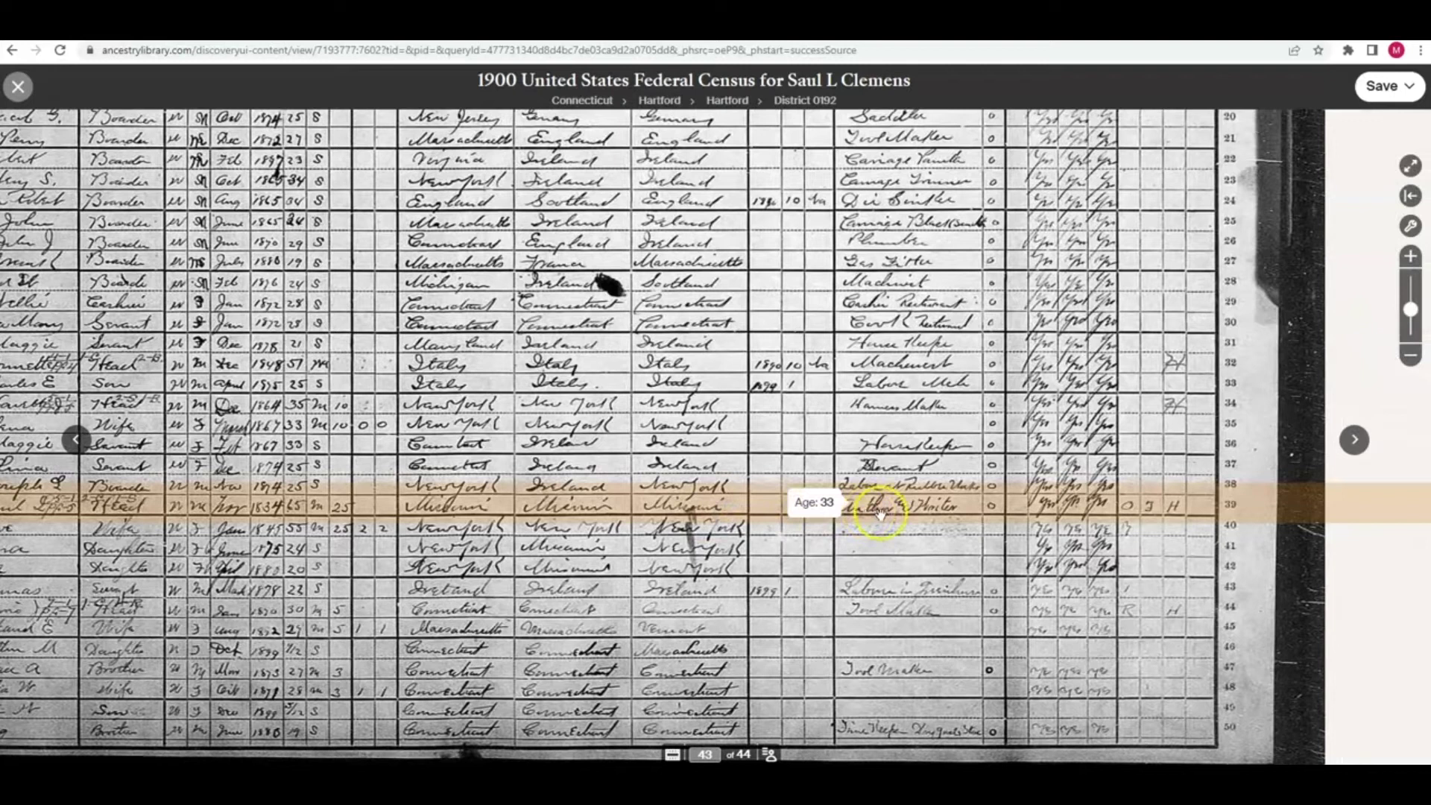
left_click_drag(519, 514, 708, 511)
left_click_drag(543, 512, 691, 514)
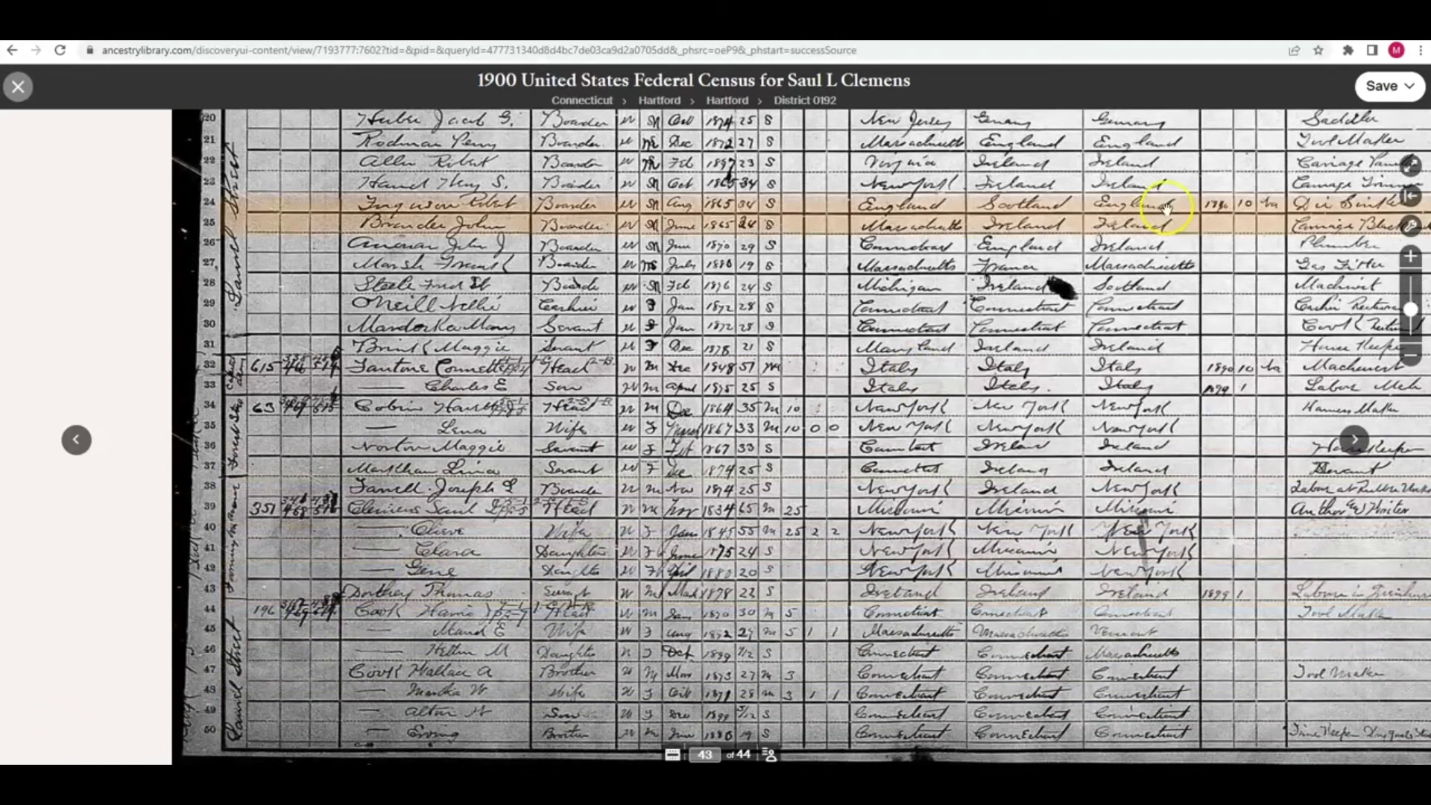
Check the census image's save, print and download options, and return to the record page.
left_click(1407, 88)
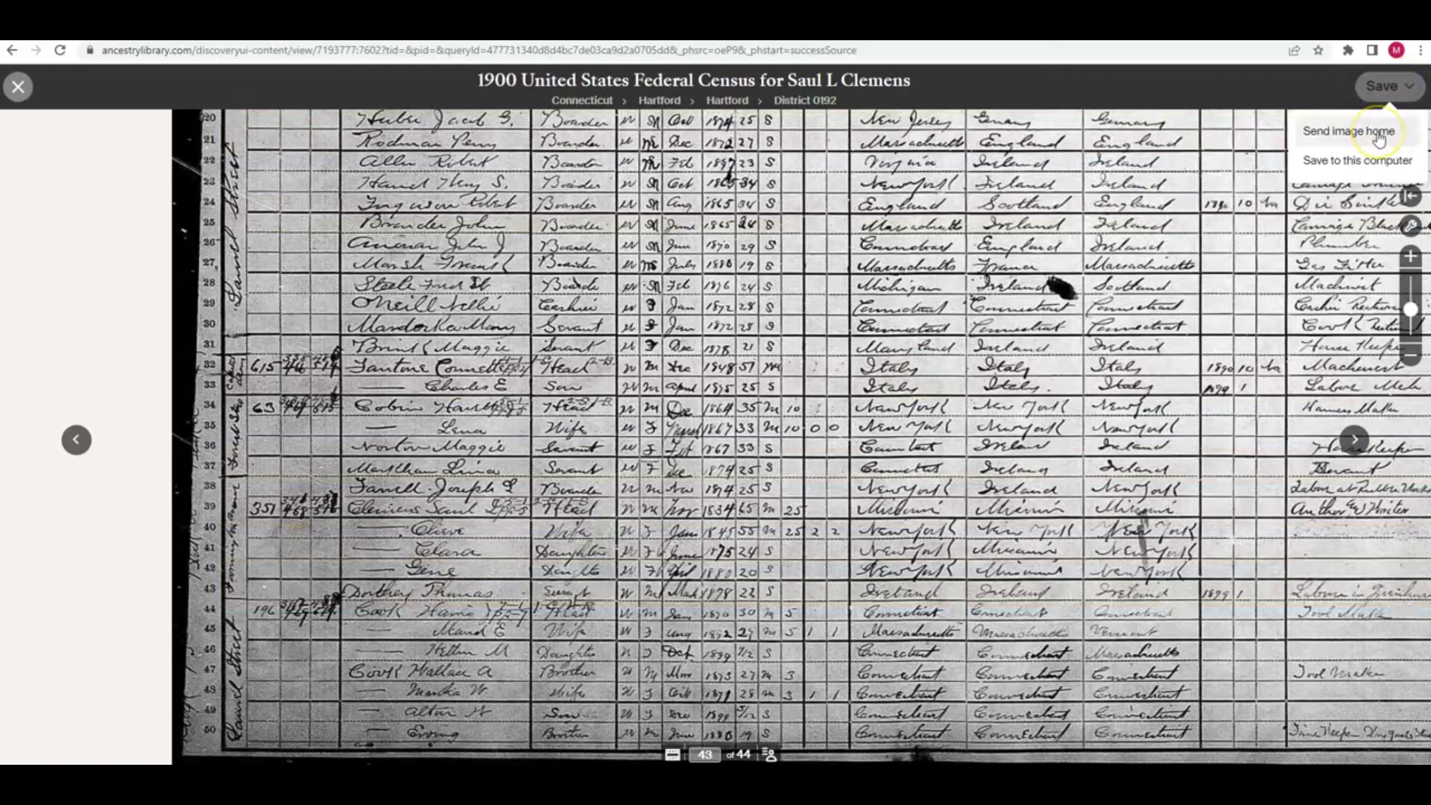
left_click(1366, 167)
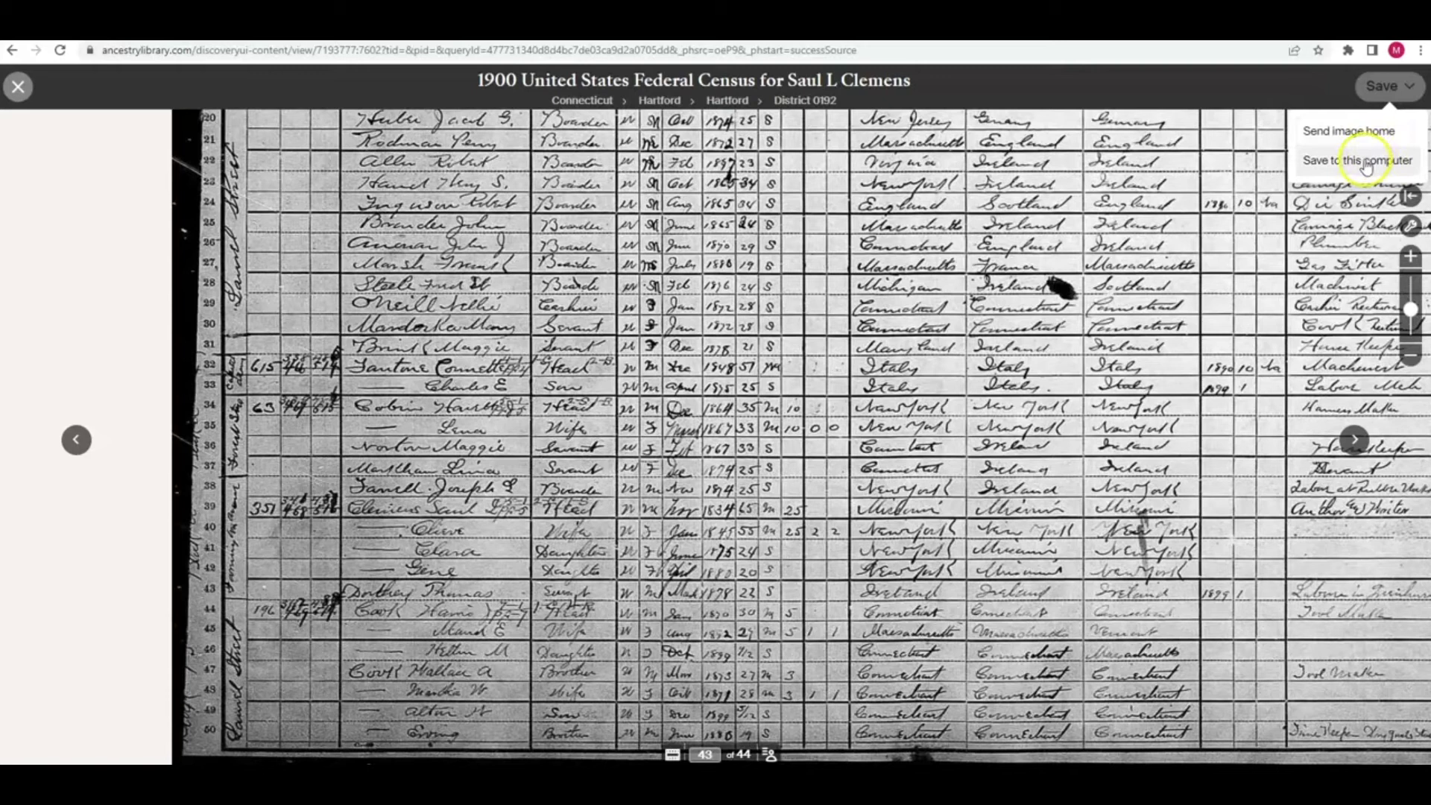
left_click(1294, 97)
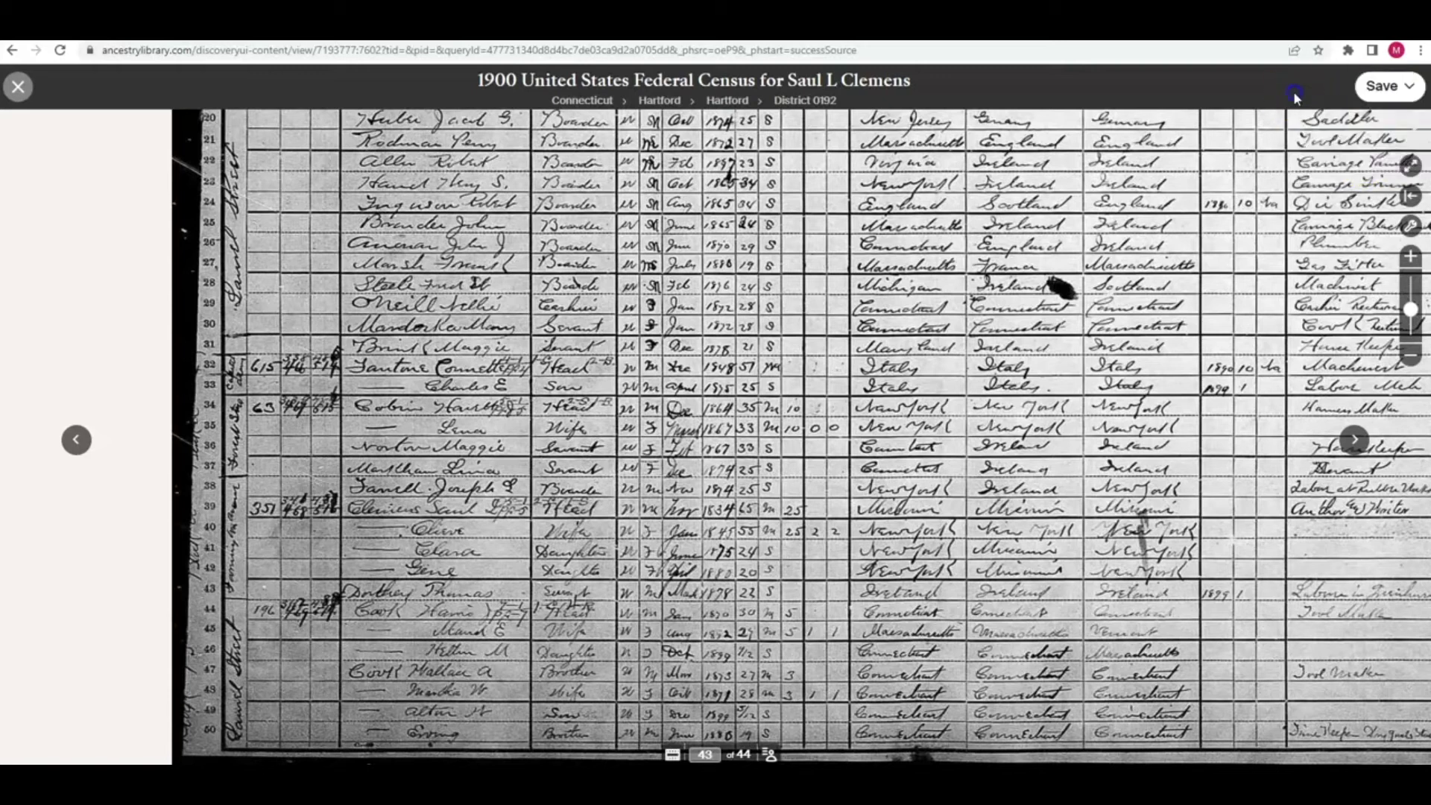
left_click(1409, 237)
left_click(1408, 237)
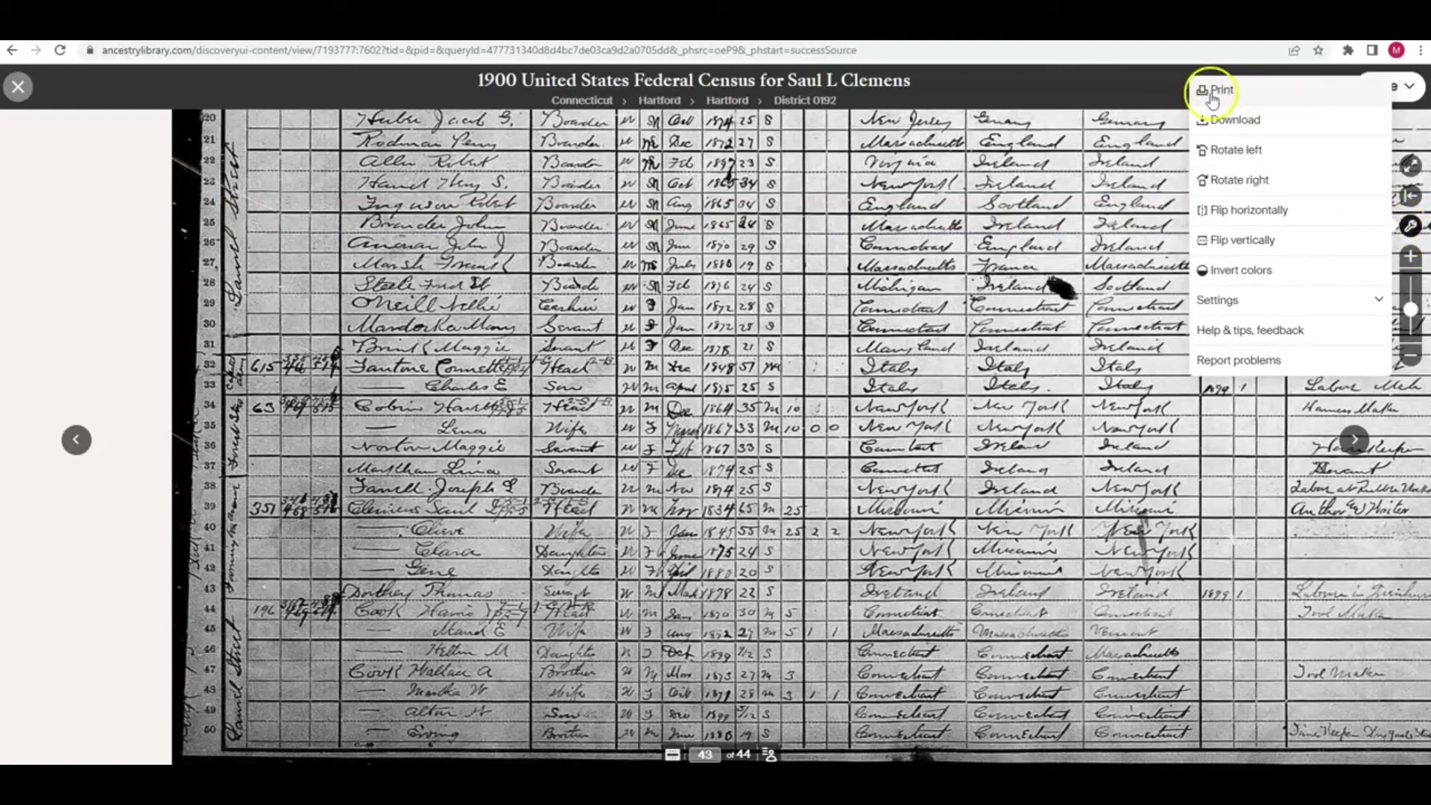
left_click(856, 533)
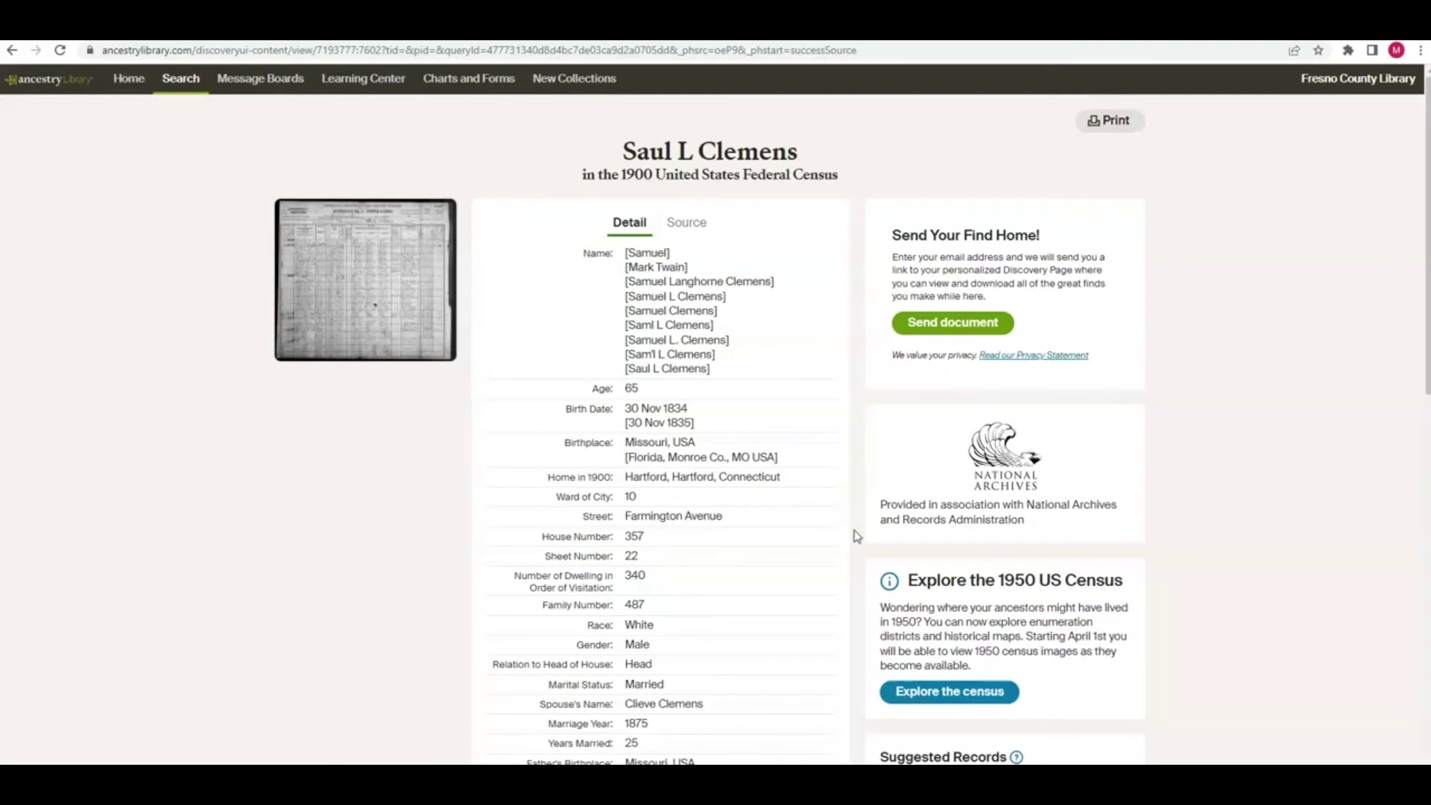
Review the household members and suggested records on the census record page, and return to the search results.
scroll(856, 535, "down", 7)
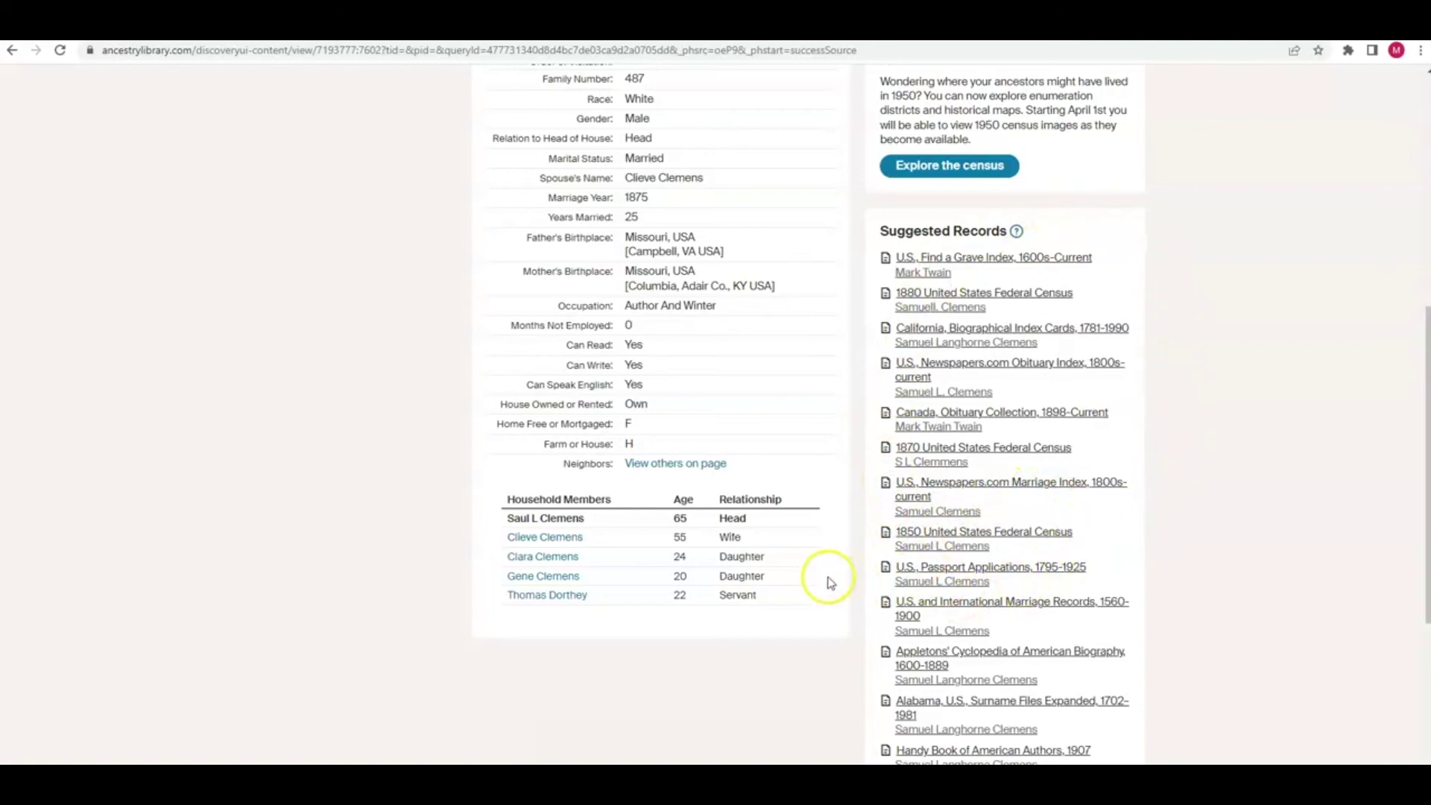
scroll(827, 581, "up", 4)
scroll(830, 581, "up", 4)
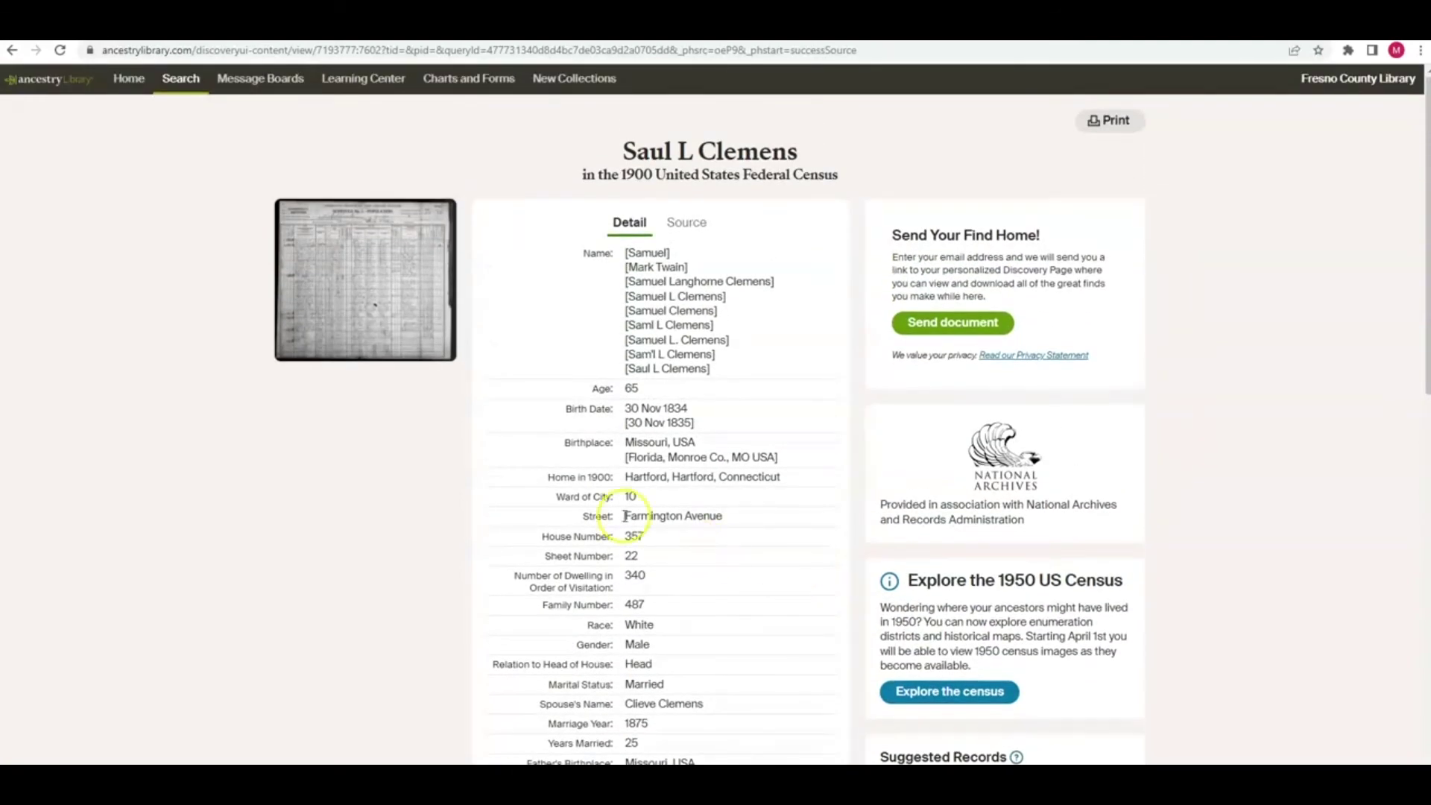
left_click(13, 50)
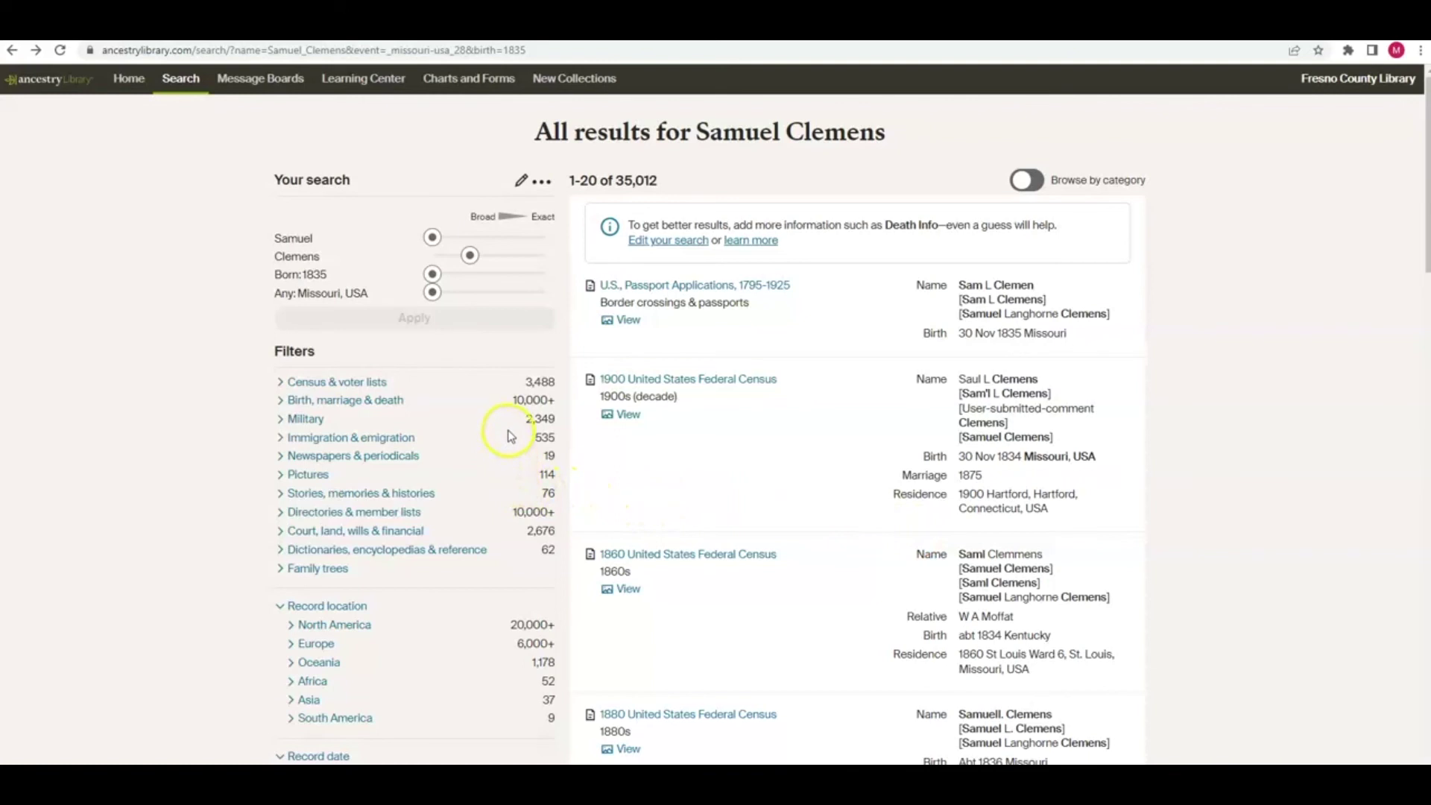
Review the editable criteria of the Samuel Clemens search and the record location and date filters.
left_click(520, 185)
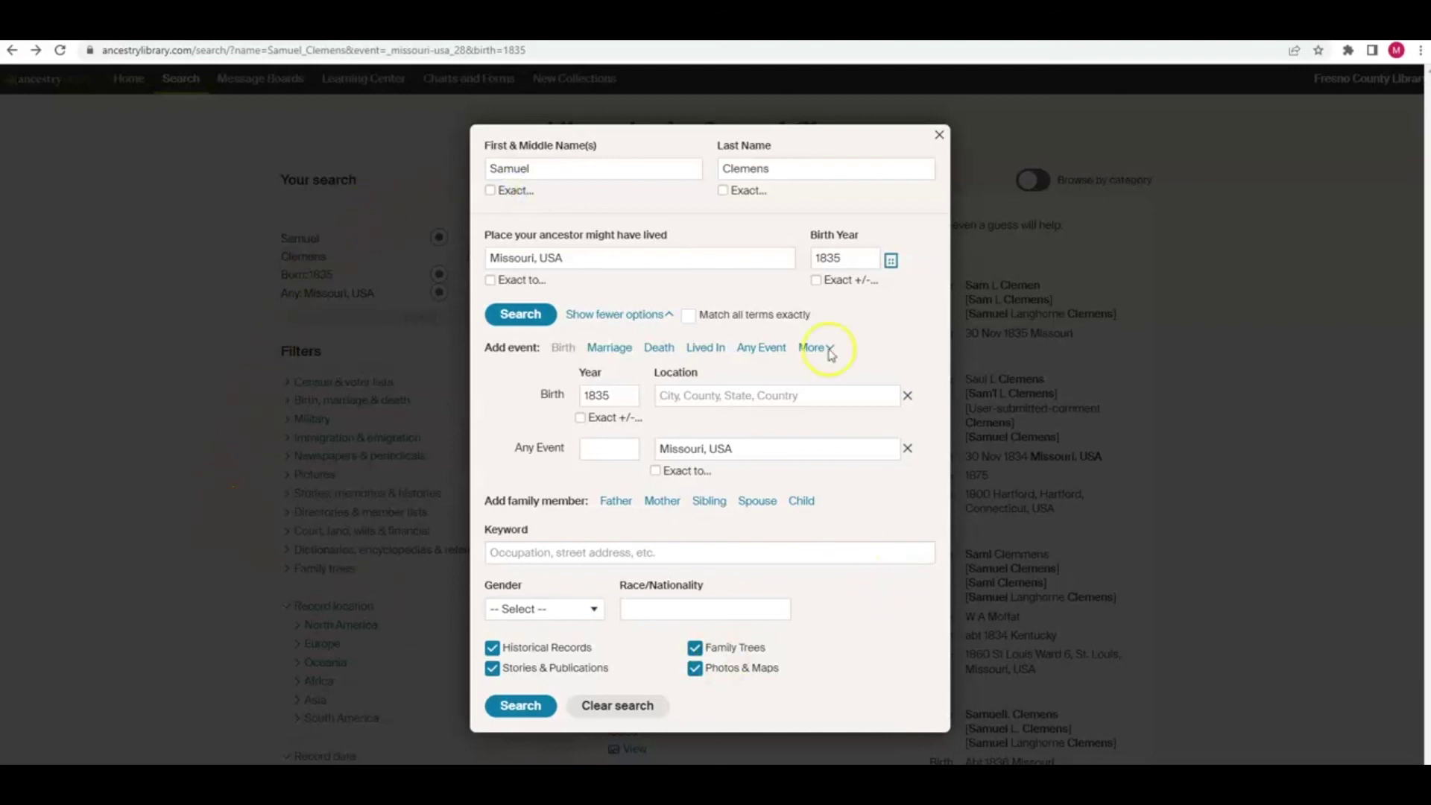
left_click(215, 606)
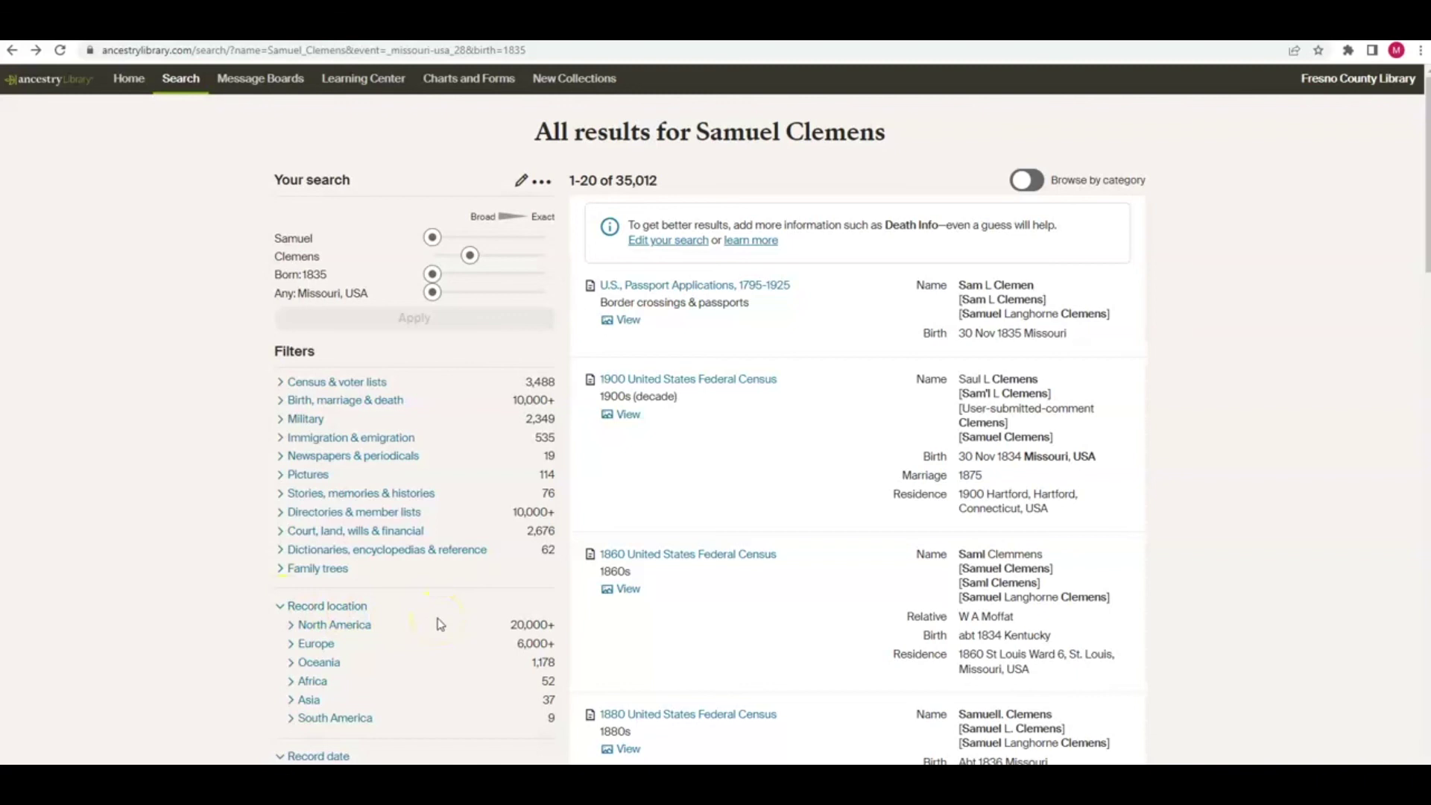
scroll(440, 624, "down", 2)
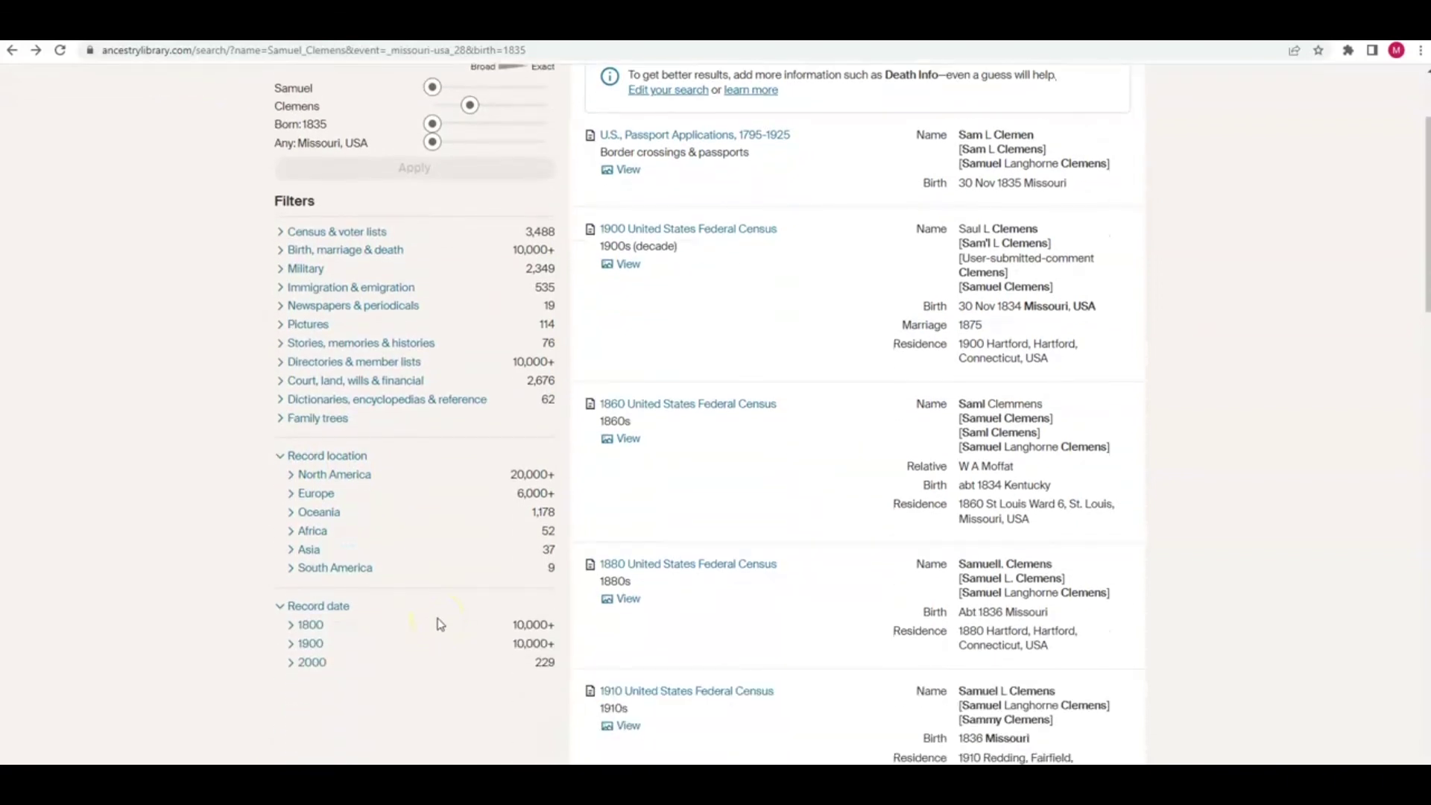